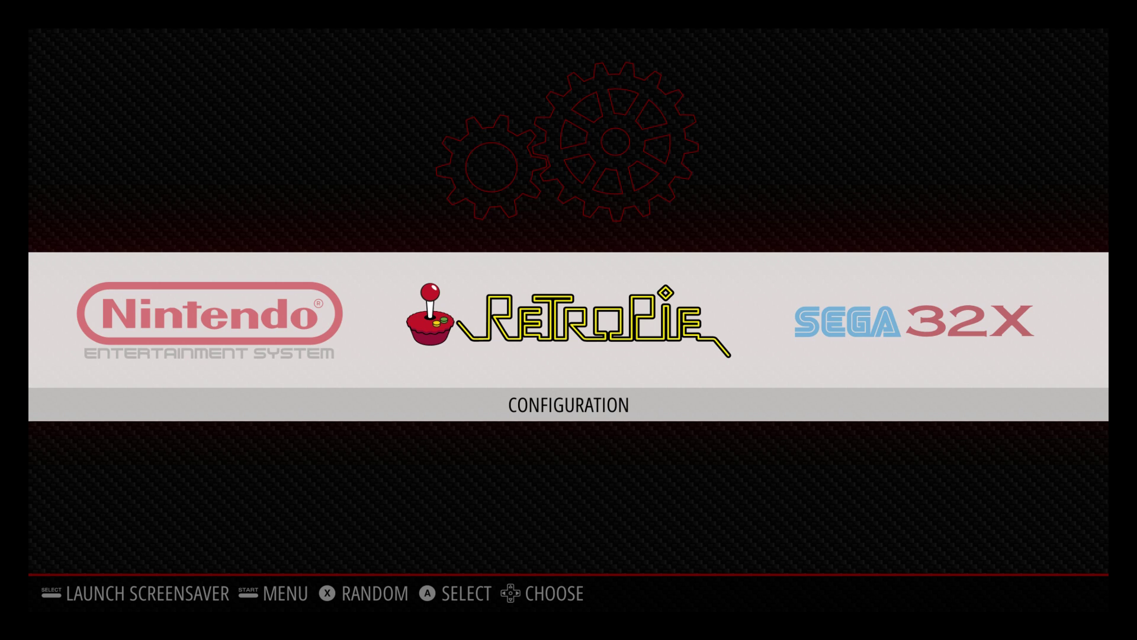
# Step: Open the Configuration tools and launch RETROPIE SETUP to reach the RetroPie-Setup Script menu
pyautogui.press('Return')
pyautogui.press('Down')
pyautogui.press('Down')
pyautogui.press('Down')
pyautogui.press('Down')
pyautogui.press('Down')
pyautogui.press('Return')
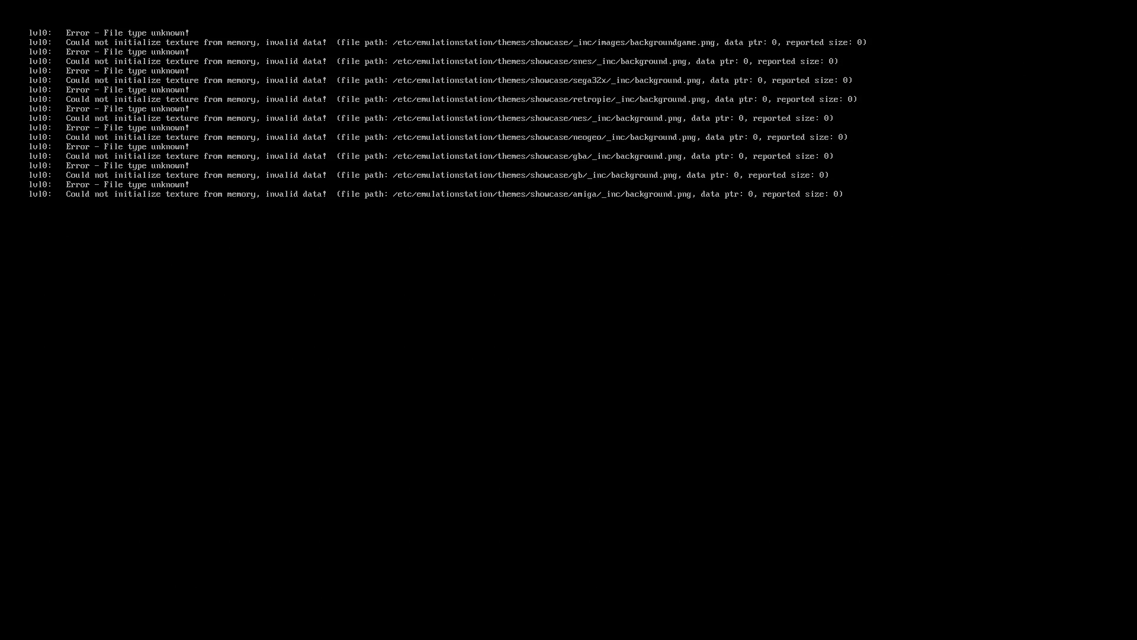
pyautogui.press('Down')
pyautogui.press('Down')
pyautogui.press('Down')
pyautogui.press('Down')
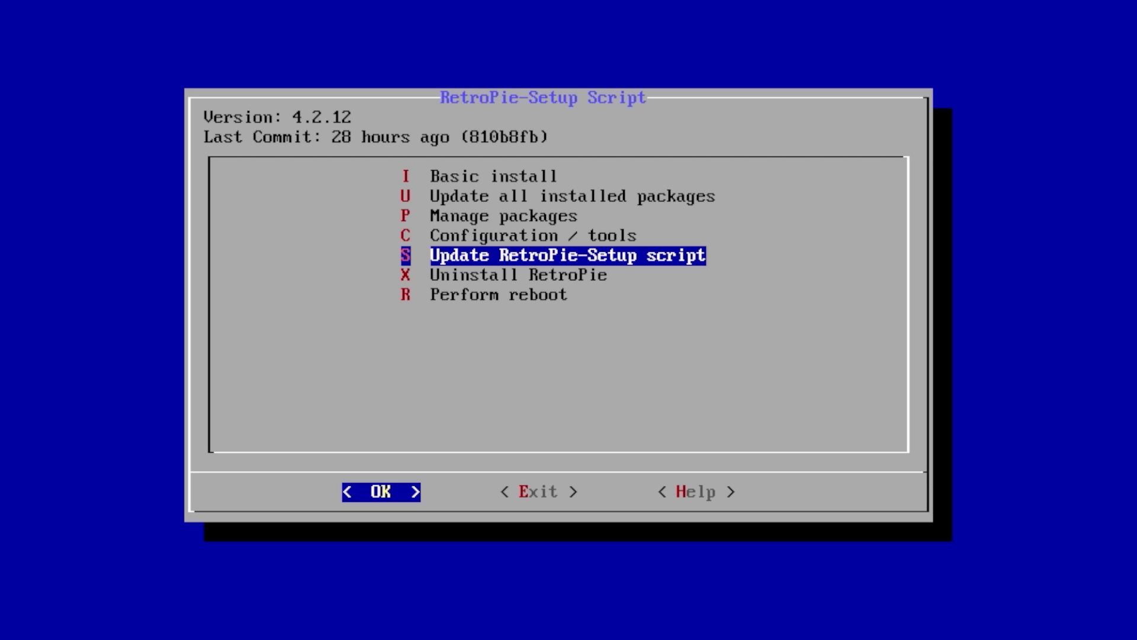
# Step: Exit the RetroPie-Setup Script without changes, returning to the Configuration tools list
pyautogui.press('Up')
pyautogui.press('Up')
pyautogui.press('Up')
pyautogui.press('Up')
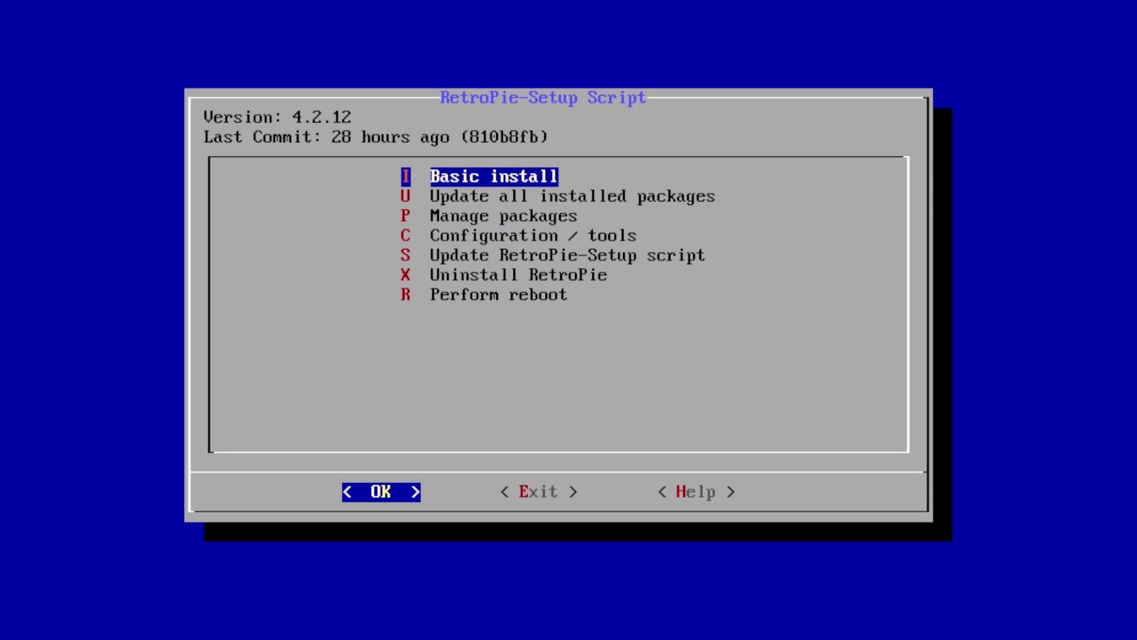
pyautogui.press('Right')
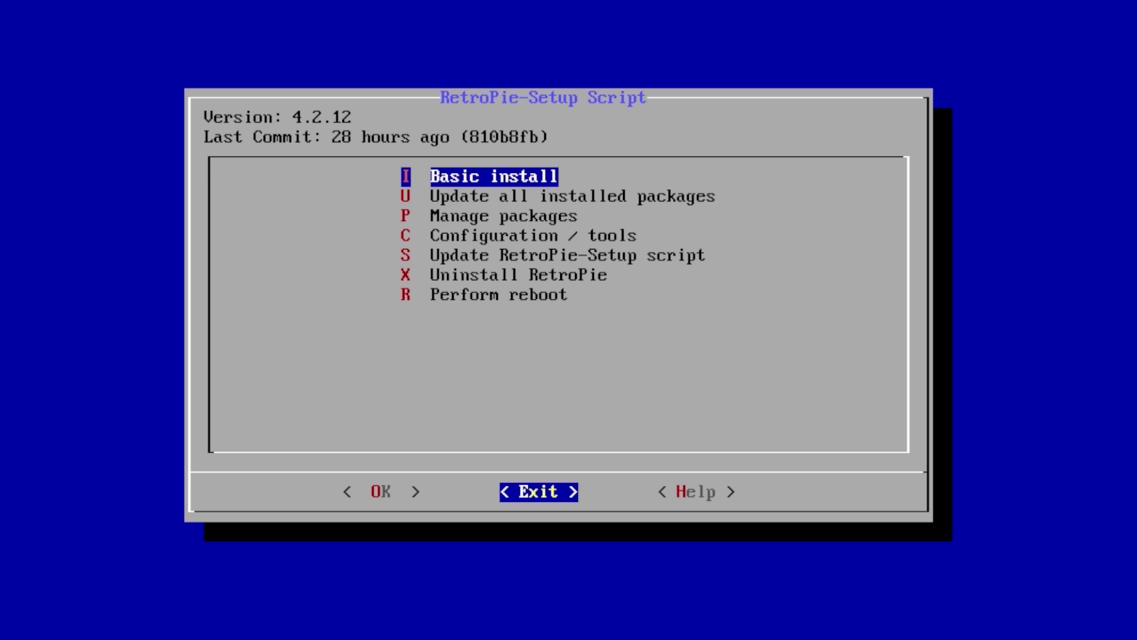
pyautogui.press('Return')
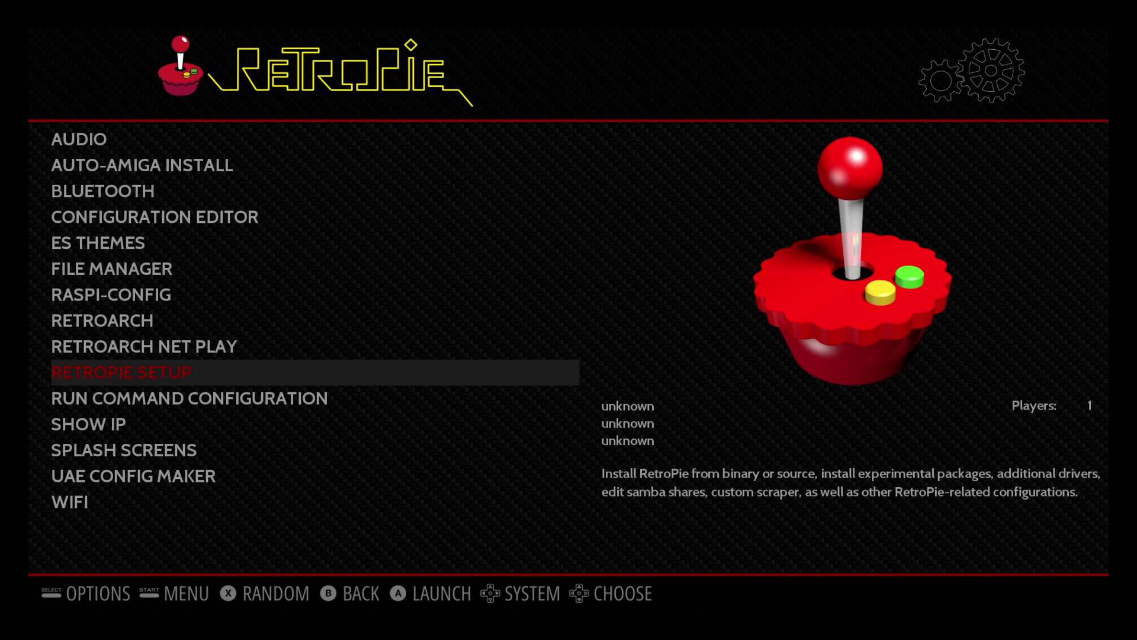
pyautogui.press('Up')
pyautogui.press('Up')
pyautogui.press('Up')
pyautogui.press('Up')
pyautogui.press('Up')
# Step: Install the showcase theme (item 50) in ES Themes, then cancel out of the installer
pyautogui.press('Return')
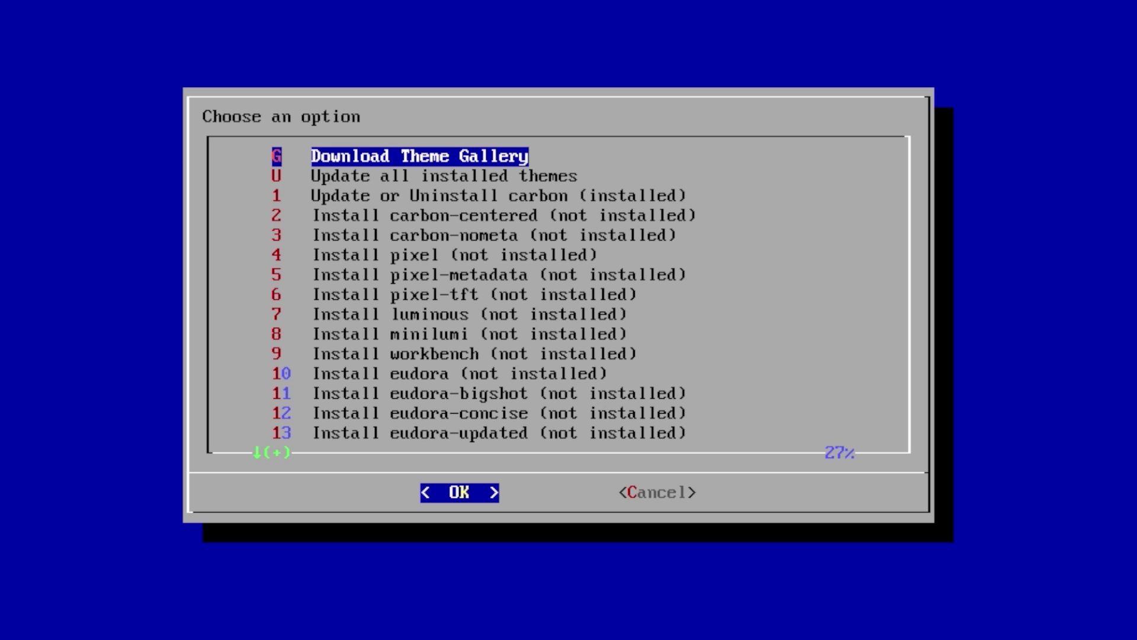
pyautogui.press('Down')
pyautogui.press('Down')
pyautogui.press('Down')
pyautogui.press('Down')
pyautogui.press('Down')
pyautogui.press('Down')
pyautogui.press('Down')
pyautogui.press('Down')
pyautogui.press('Down')
pyautogui.press('Down')
pyautogui.press('Down')
pyautogui.press('Down')
pyautogui.press('Down')
pyautogui.press('Down')
pyautogui.press('Down')
pyautogui.press('Down')
pyautogui.press('Down')
pyautogui.press('Down')
pyautogui.press('Down')
pyautogui.press('Down')
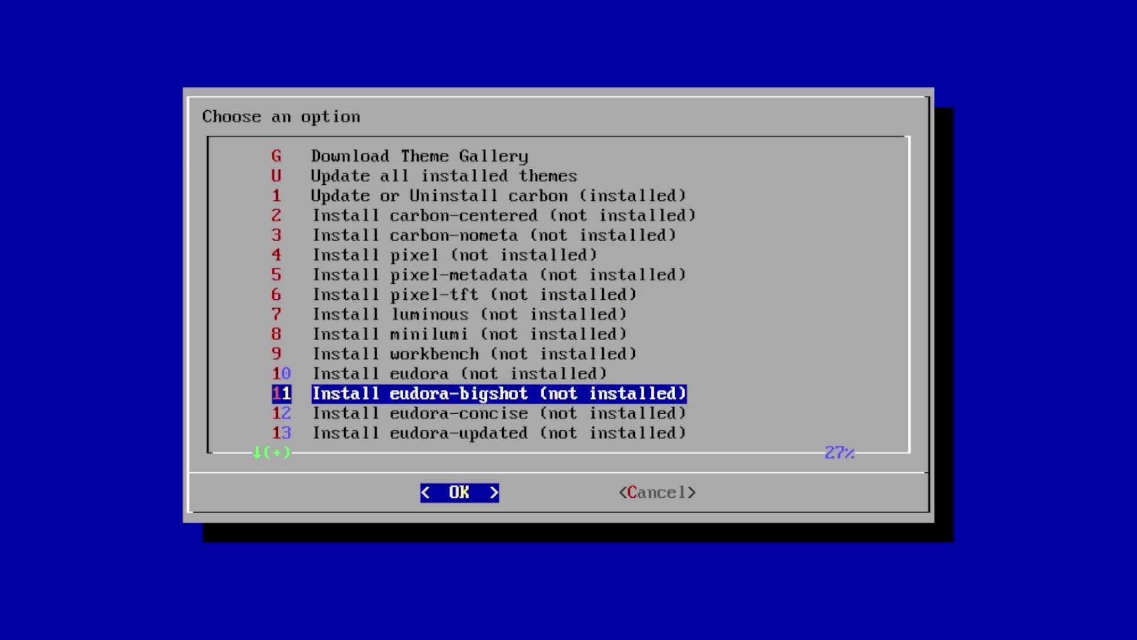
pyautogui.press('Down')
pyautogui.press('Down')
pyautogui.press('Down')
pyautogui.press('Down')
pyautogui.press('Down')
pyautogui.press('Down')
pyautogui.press('Down')
pyautogui.press('Down')
pyautogui.press('Down')
pyautogui.press('Down')
pyautogui.press('Down')
pyautogui.press('Down')
pyautogui.press('Down')
pyautogui.press('Down')
pyautogui.press('Down')
pyautogui.press('Down')
pyautogui.press('Down')
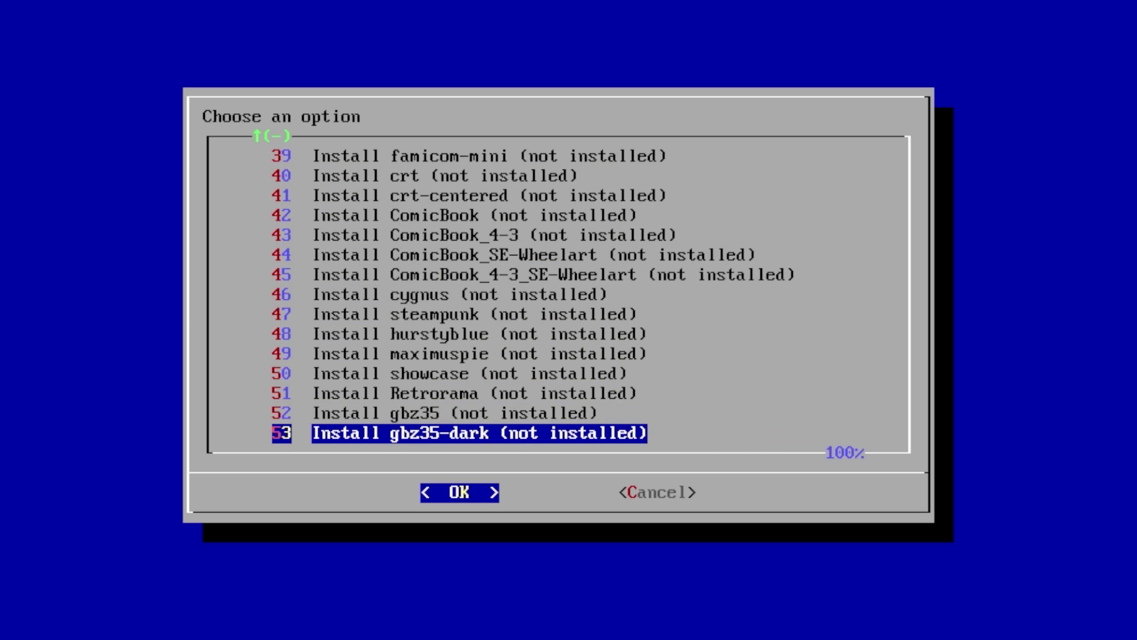
pyautogui.press('Up')
pyautogui.press('Up')
pyautogui.press('Up')
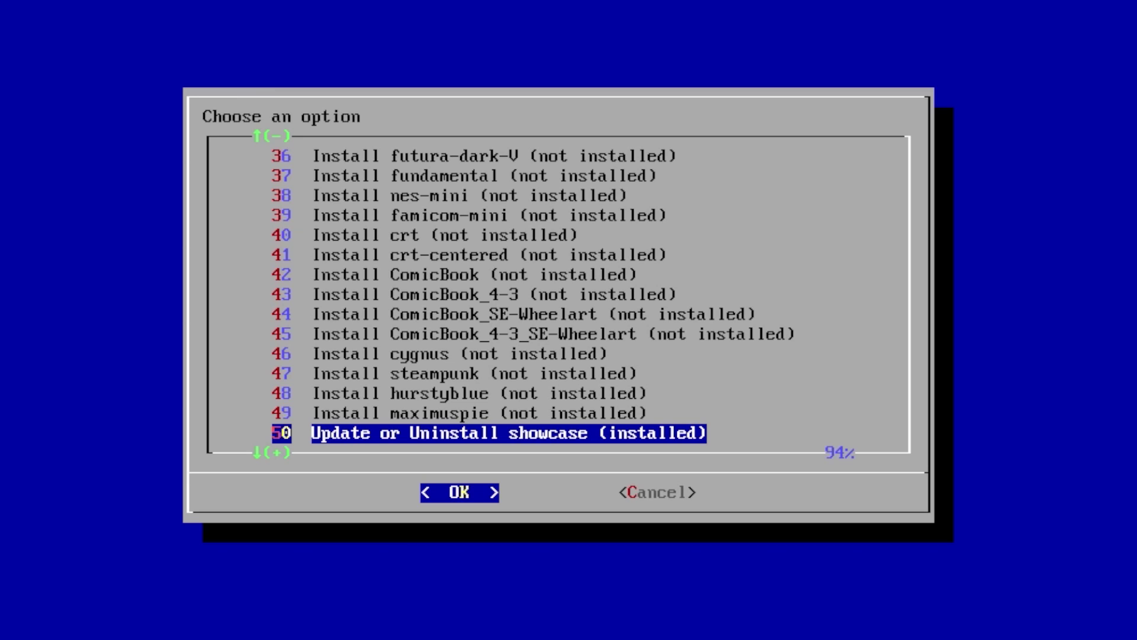
pyautogui.press('Tab')
pyautogui.press('Return')
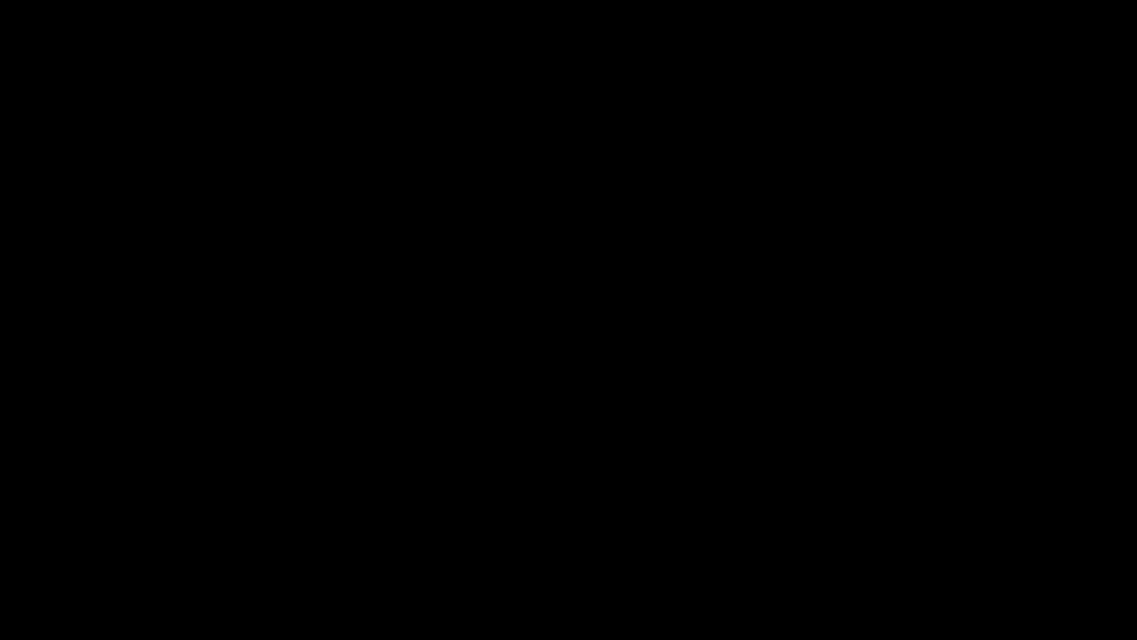
# Step: Change THEME SET in UI Settings from CARBON to SHOWCASE and close the menus
pyautogui.press('Escape')
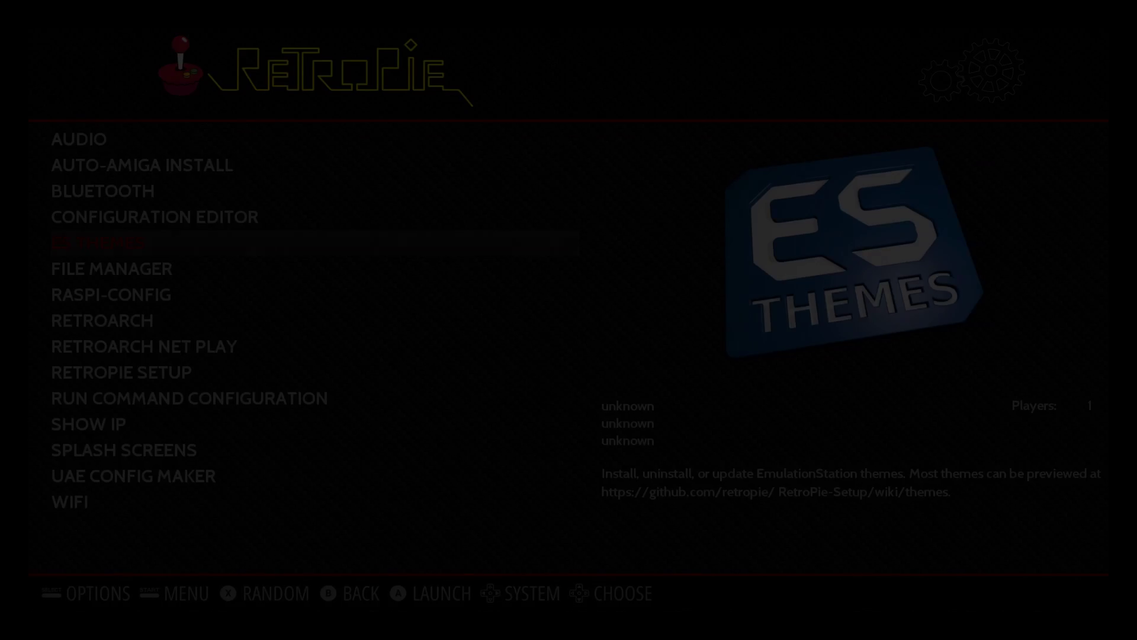
pyautogui.press('Return')
pyautogui.press('Down')
pyautogui.press('Down')
pyautogui.press('Return')
pyautogui.press('Down')
pyautogui.press('Down')
pyautogui.press('Down')
pyautogui.press('Down')
pyautogui.press('Down')
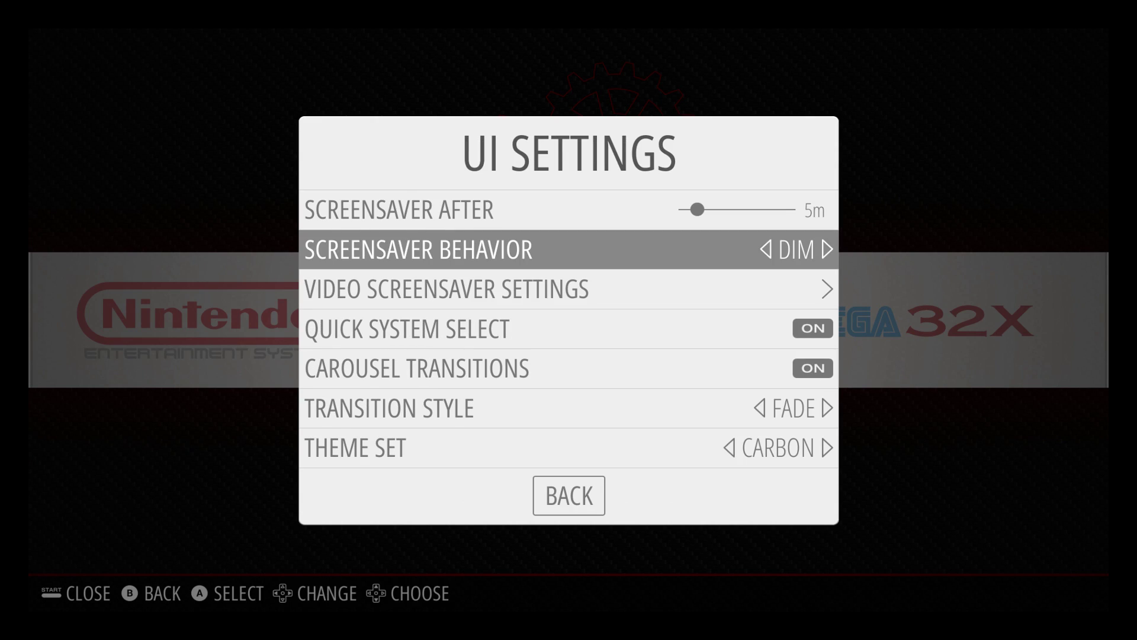
pyautogui.press('Down')
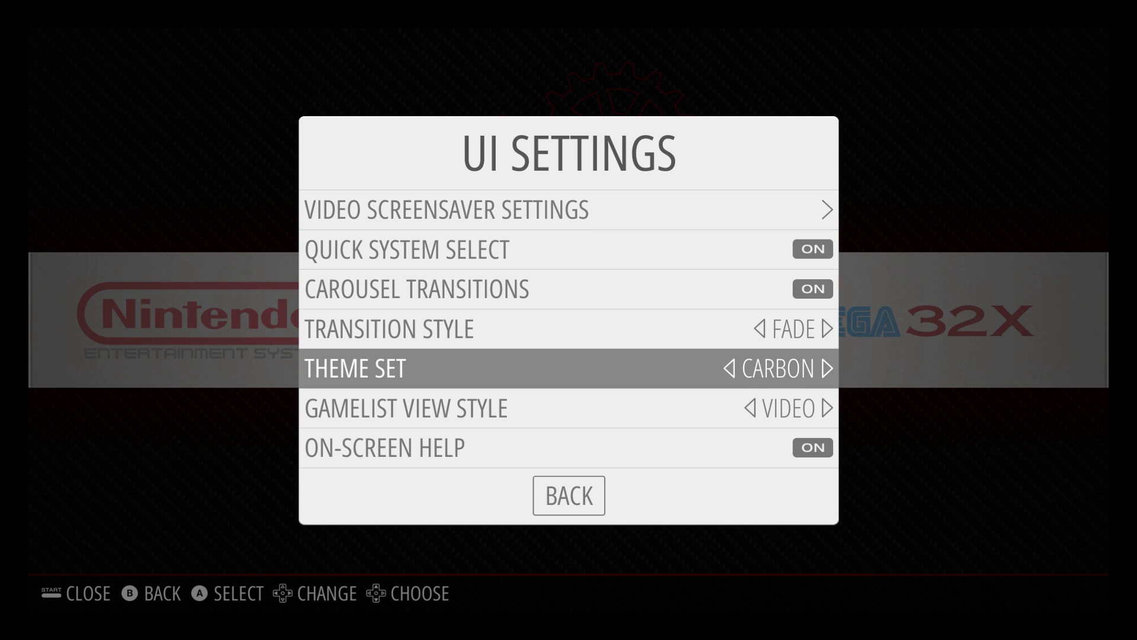
pyautogui.press('Right')
pyautogui.press('Down')
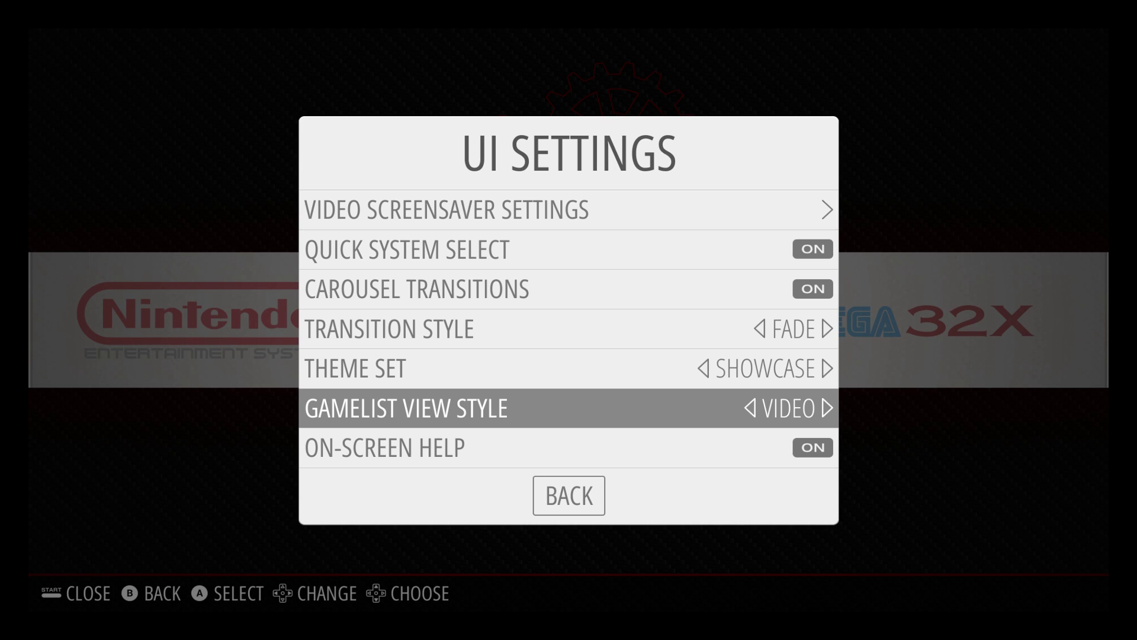
pyautogui.press('Down')
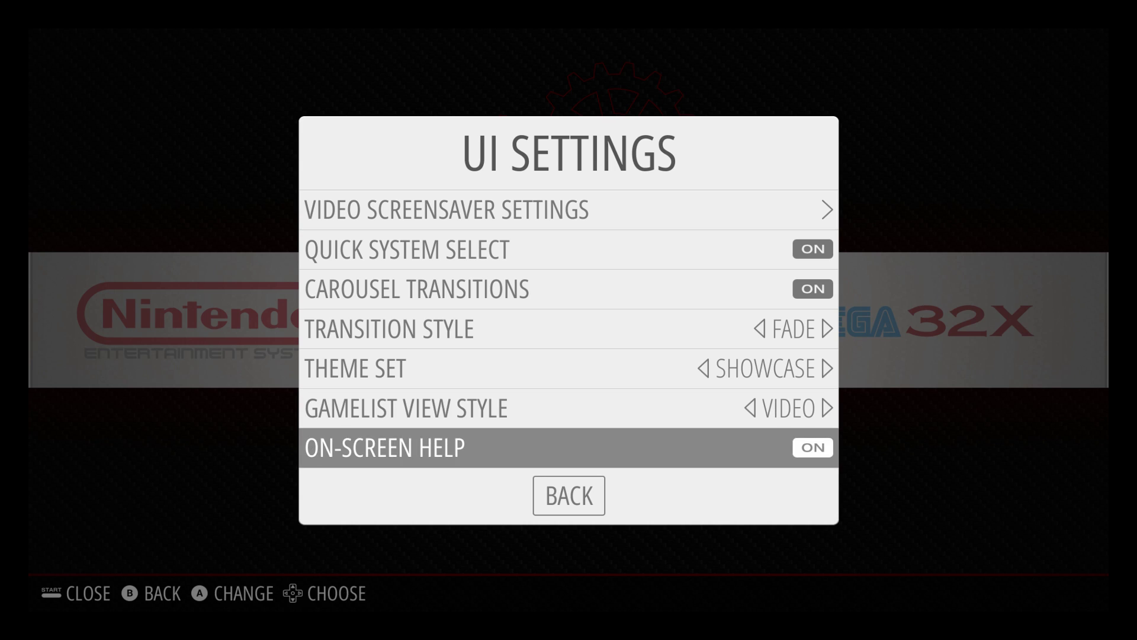
pyautogui.press('Down')
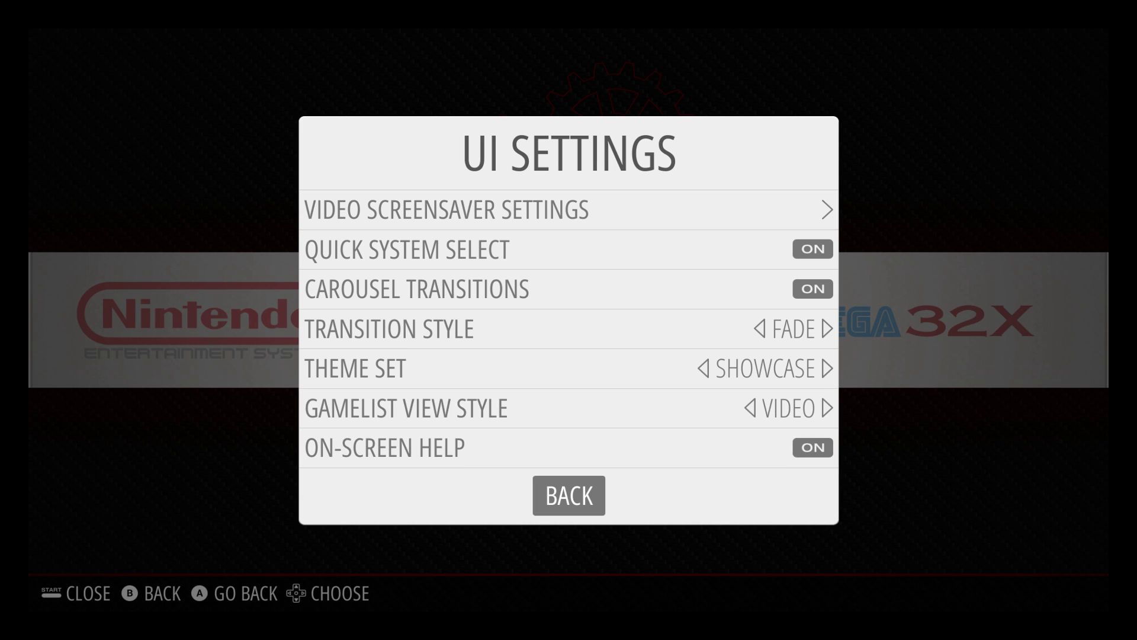
pyautogui.press('Return')
pyautogui.press('Escape')
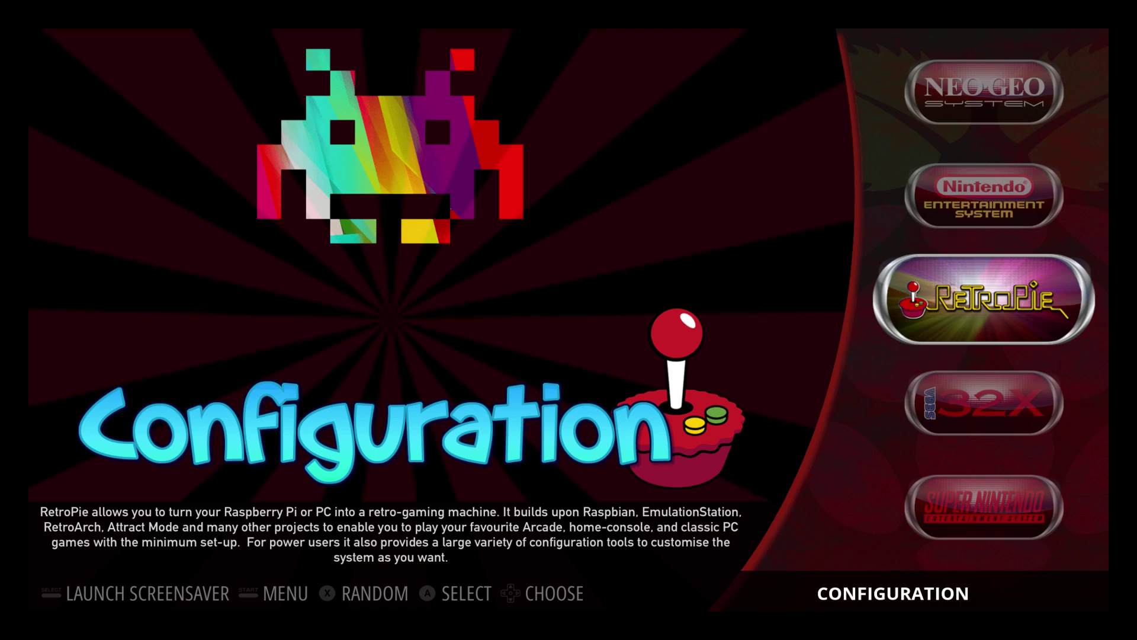
# Step: Scroll the system carousel to Neo Geo and open its game list
pyautogui.press('Up')
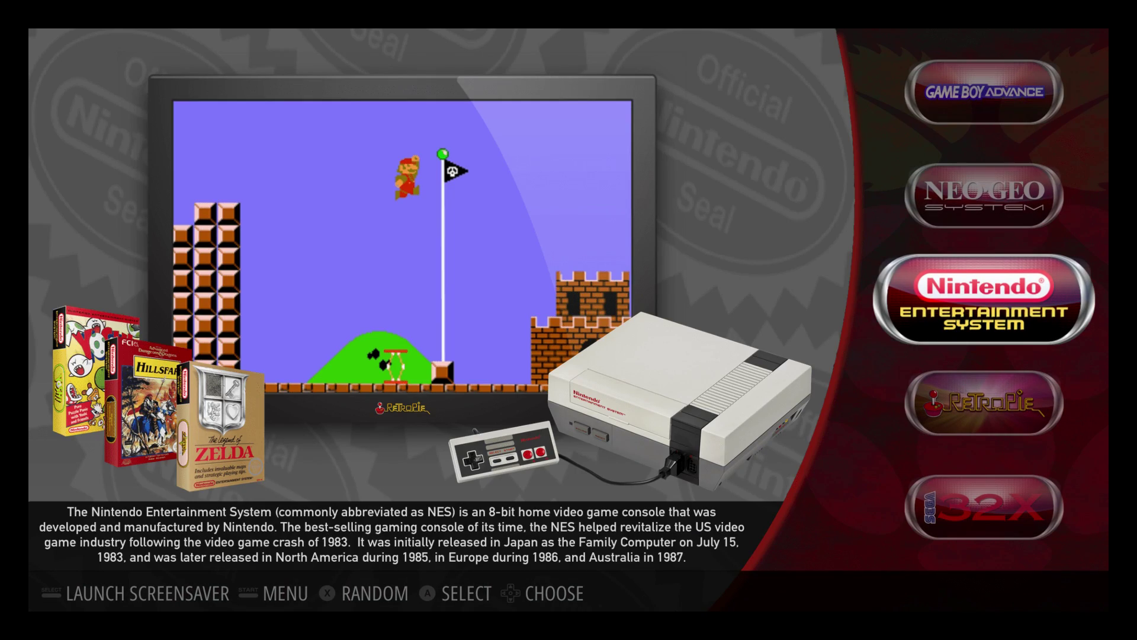
pyautogui.press('Up')
pyautogui.press('Up')
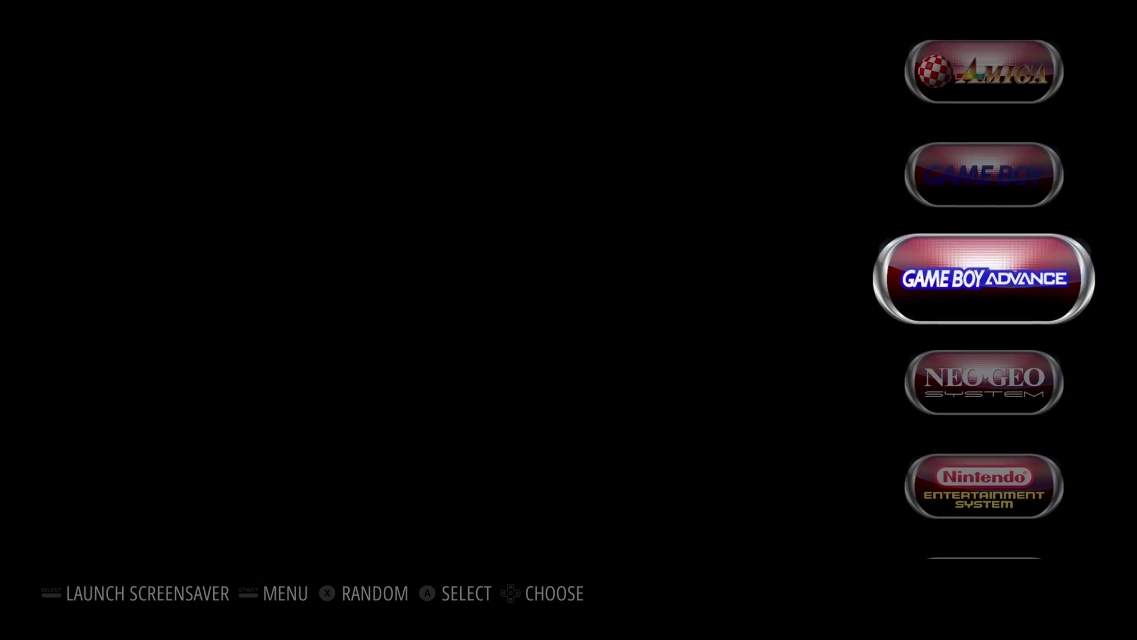
pyautogui.press('Up')
pyautogui.press('Down')
pyautogui.press('Down')
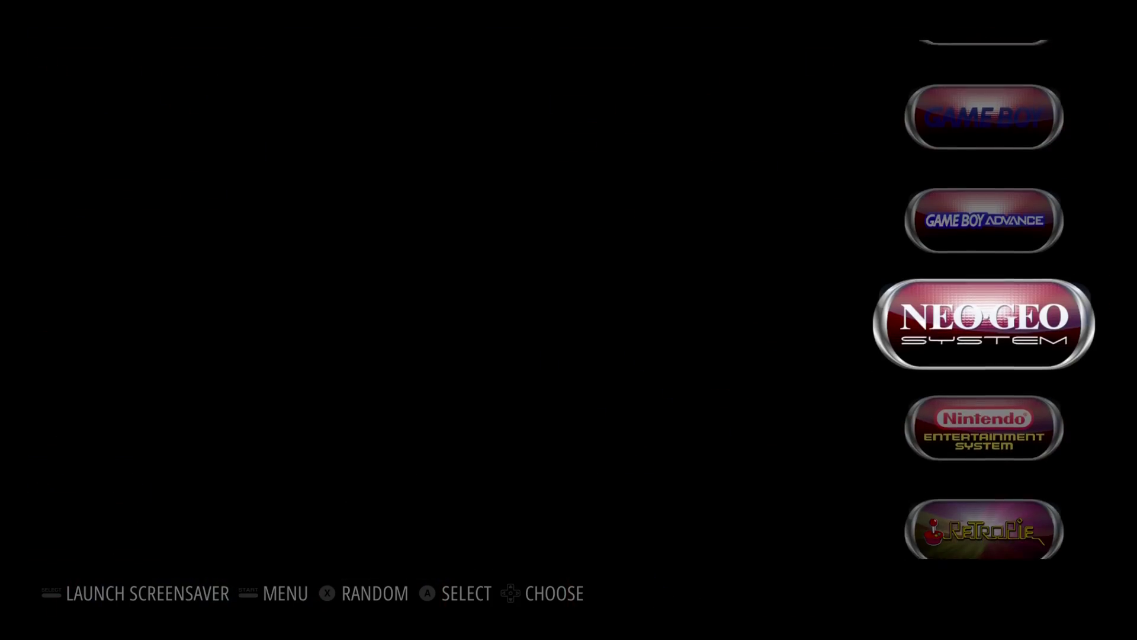
pyautogui.press('Return')
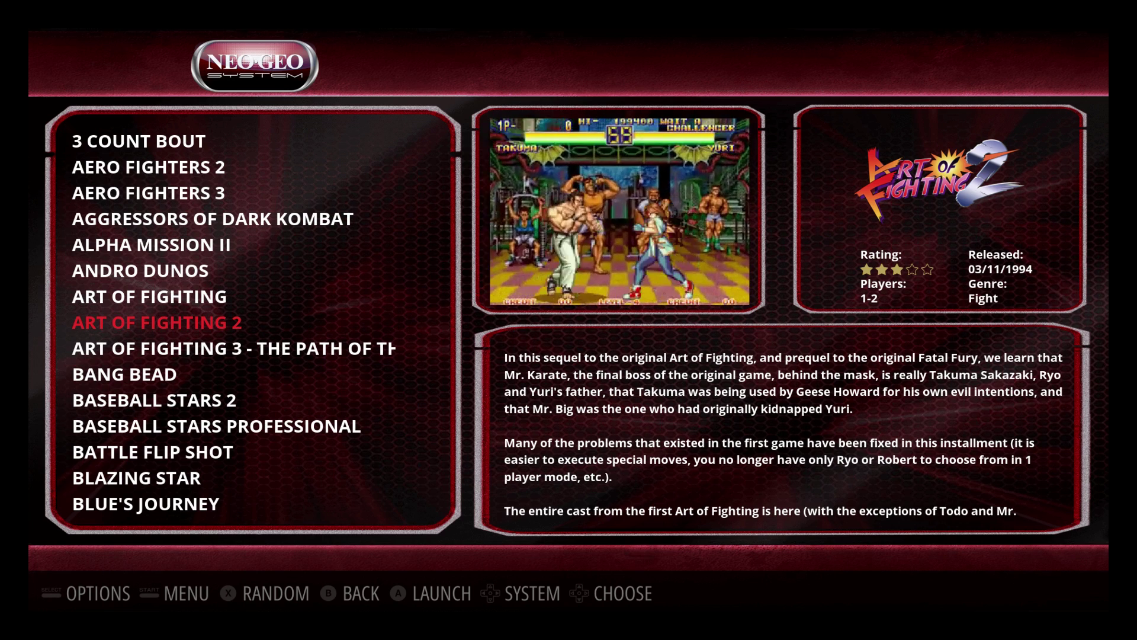
# Step: Browse the Neo Geo games up to Aggressors of Dark Kombat, then open the main menu at Game Collection Settings
pyautogui.press('Up')
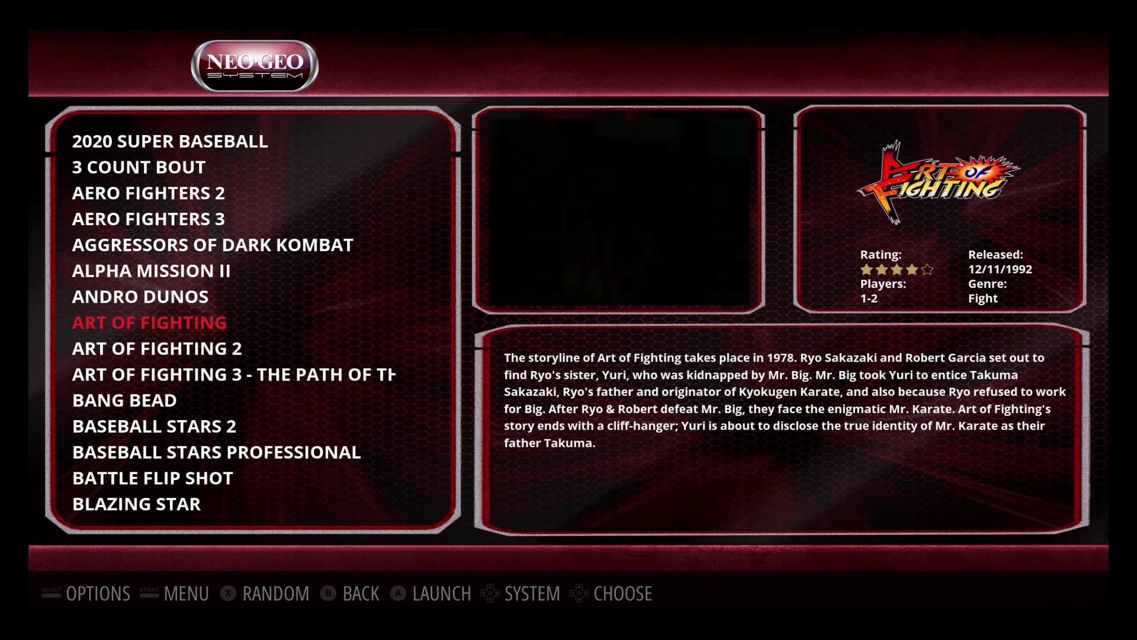
pyautogui.press('Up')
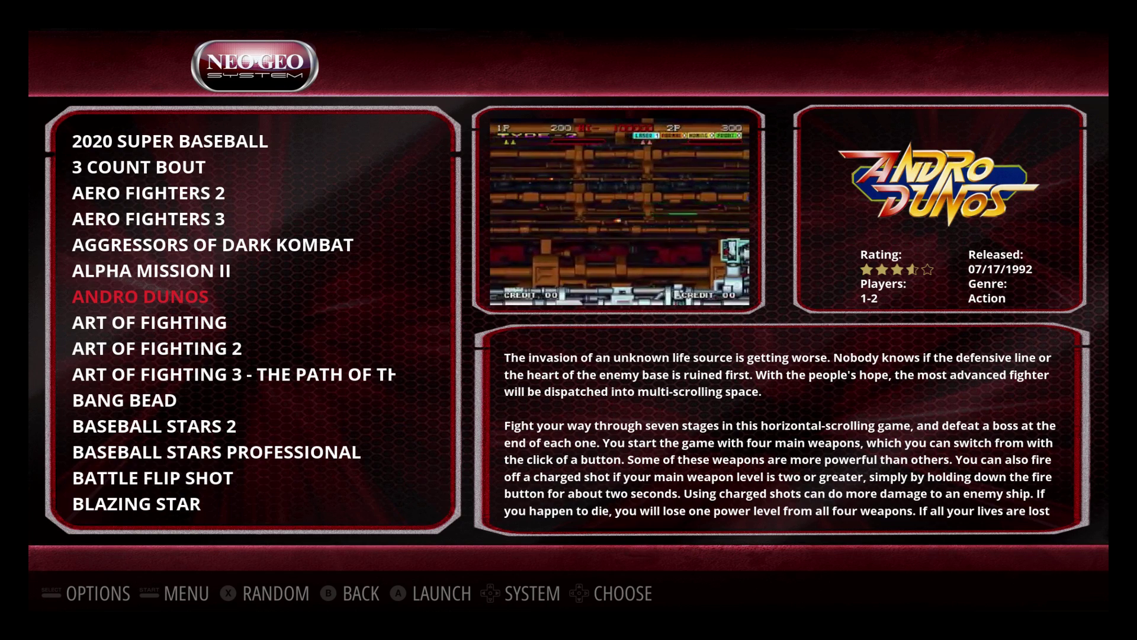
pyautogui.press('Up')
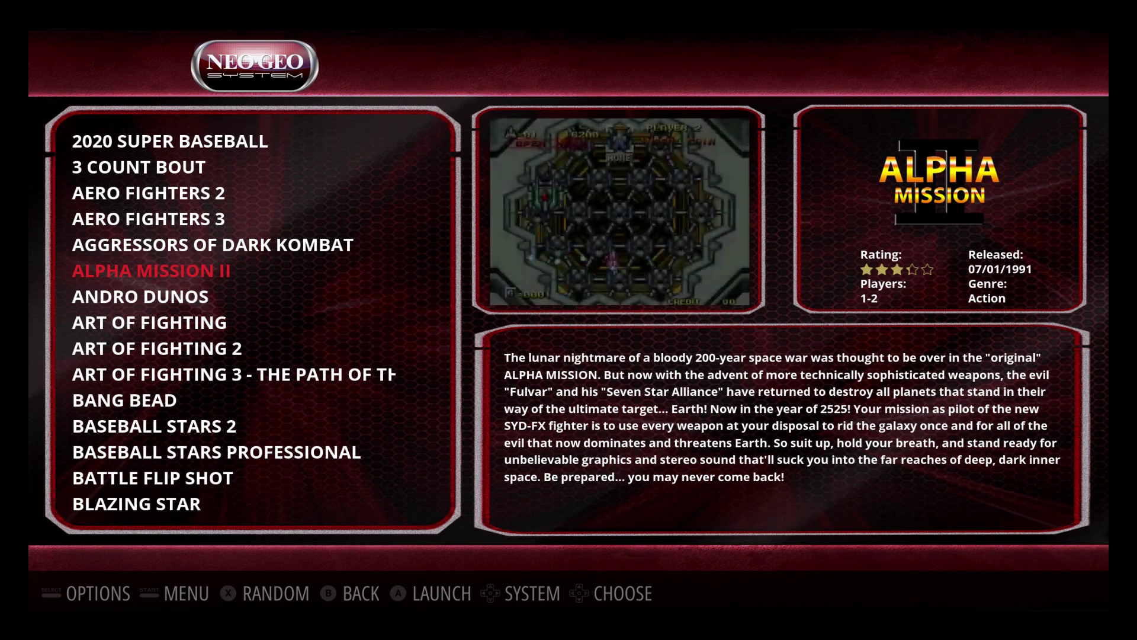
pyautogui.press('Up')
pyautogui.press('BackSpace')
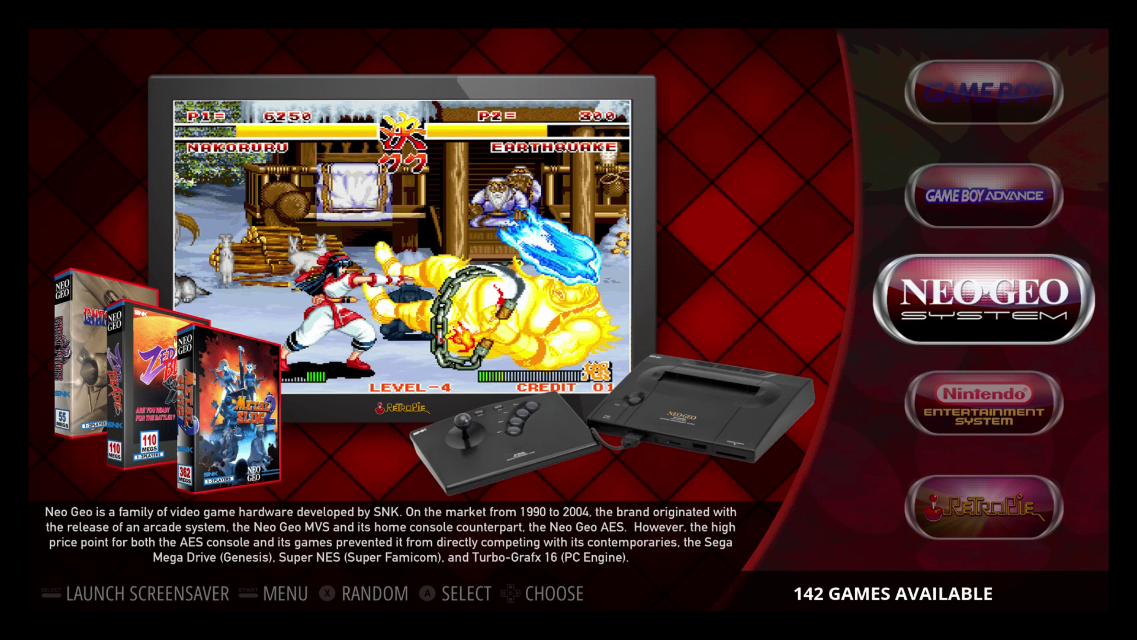
pyautogui.press('Return')
pyautogui.press('Down')
pyautogui.press('Down')
pyautogui.press('Down')
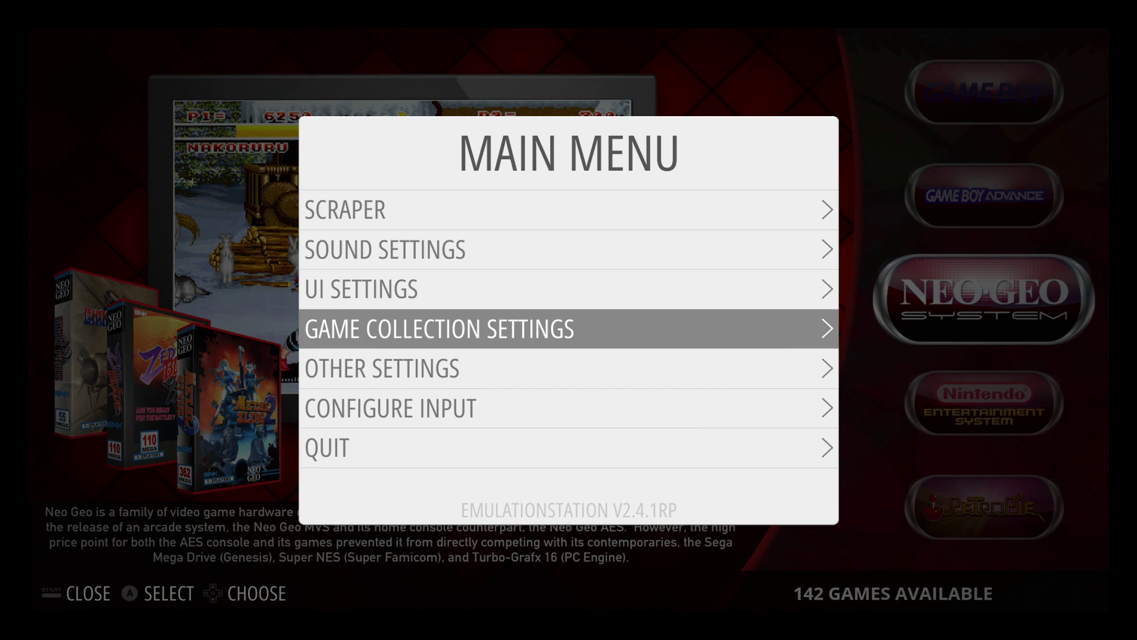
# Step: Check FAVORITES, LAST PLAYED and ALL GAMES in Automatic Collections
pyautogui.press('Return')
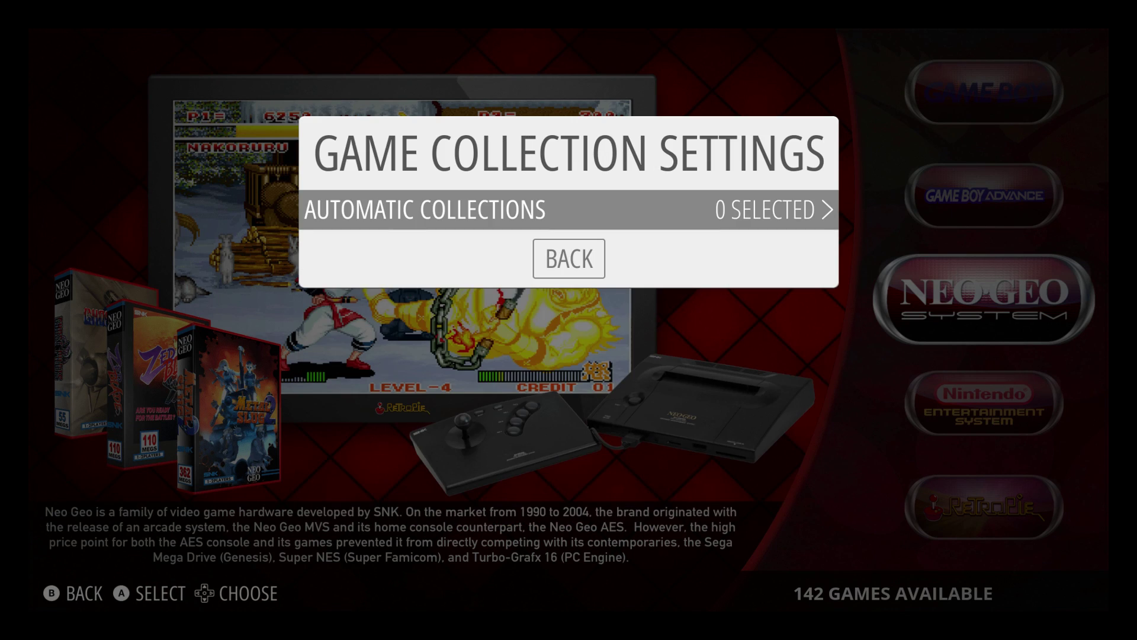
pyautogui.press('Return')
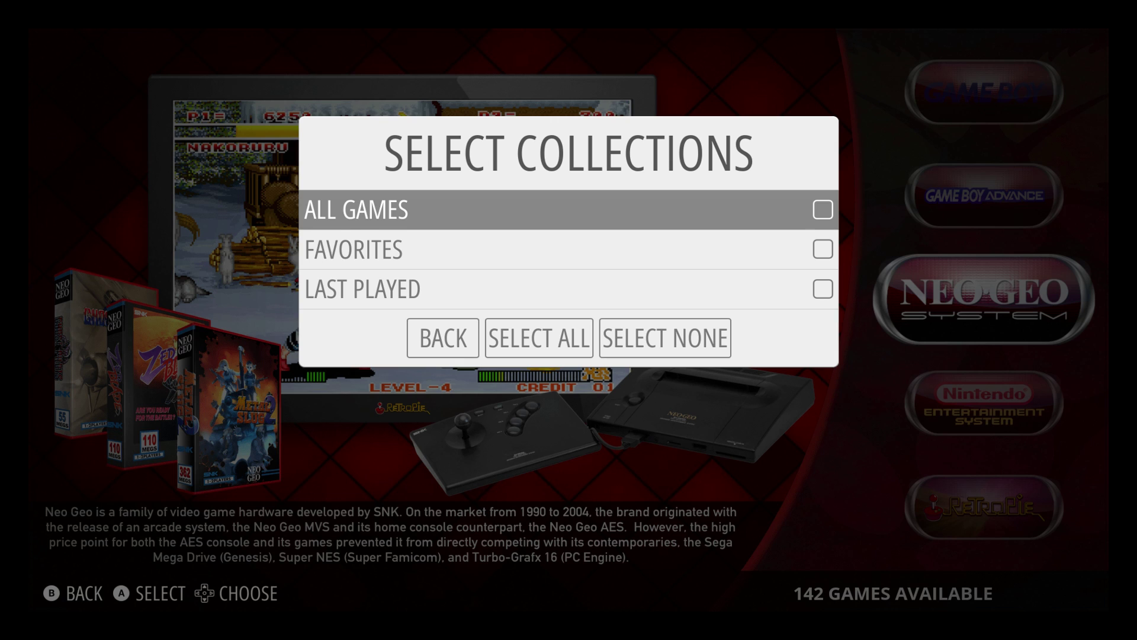
pyautogui.press('Down')
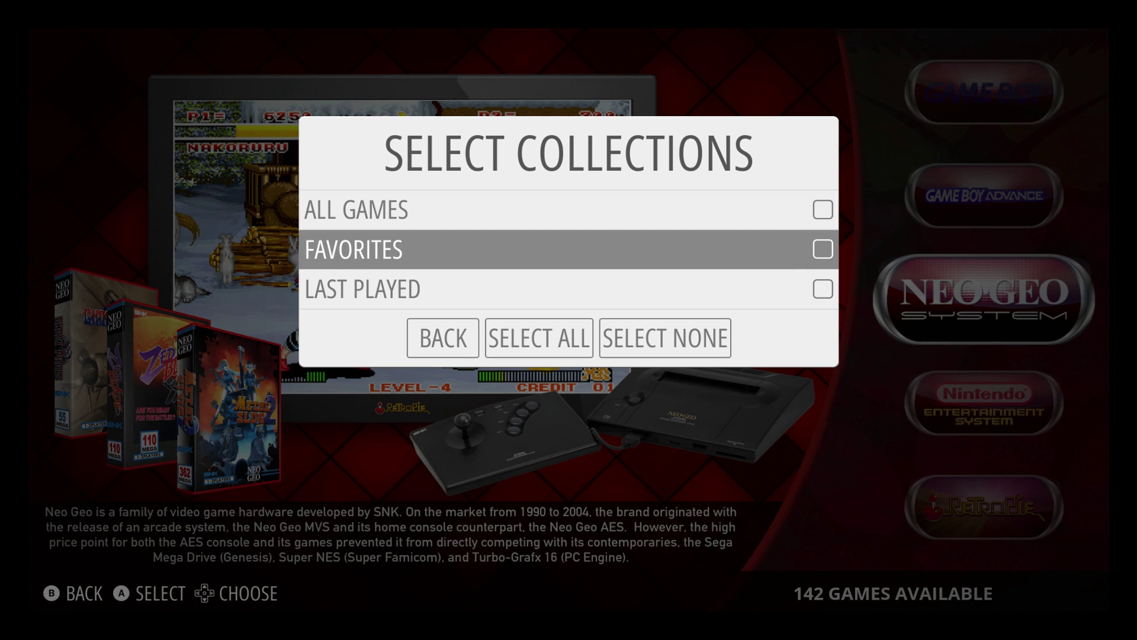
pyautogui.press('Return')
pyautogui.press('Down')
pyautogui.press('Return')
pyautogui.press('Up')
pyautogui.press('Up')
pyautogui.press('Return')
# Step: Back out of the collections list (3 selected) and collection settings to the main menu
pyautogui.press('Up')
pyautogui.press('Down')
pyautogui.press('Return')
pyautogui.press('Down')
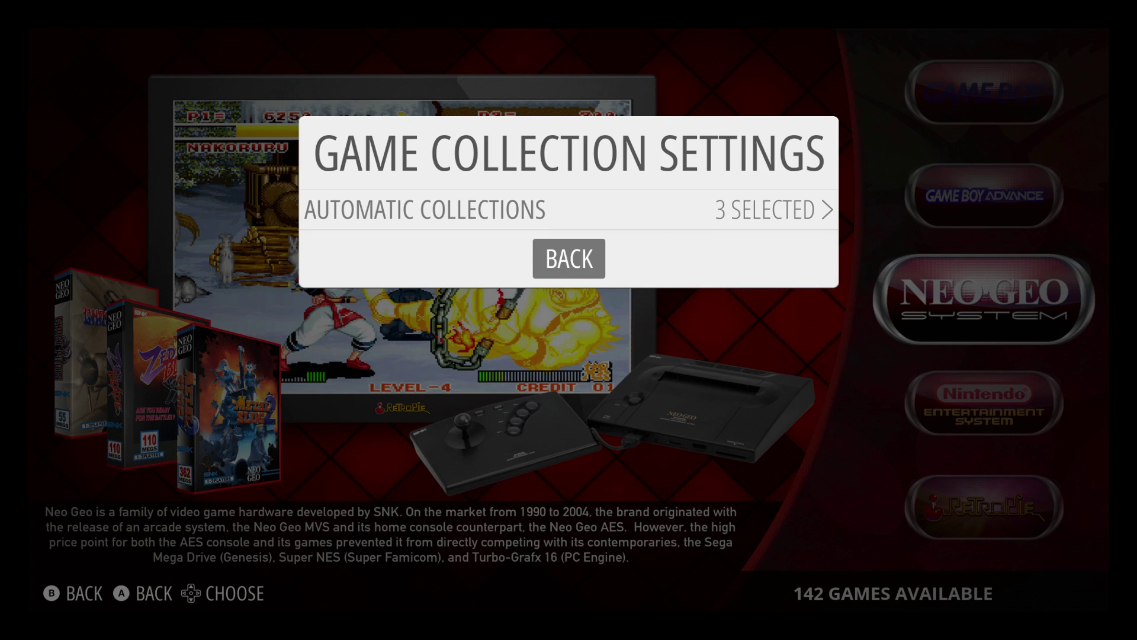
pyautogui.press('Return')
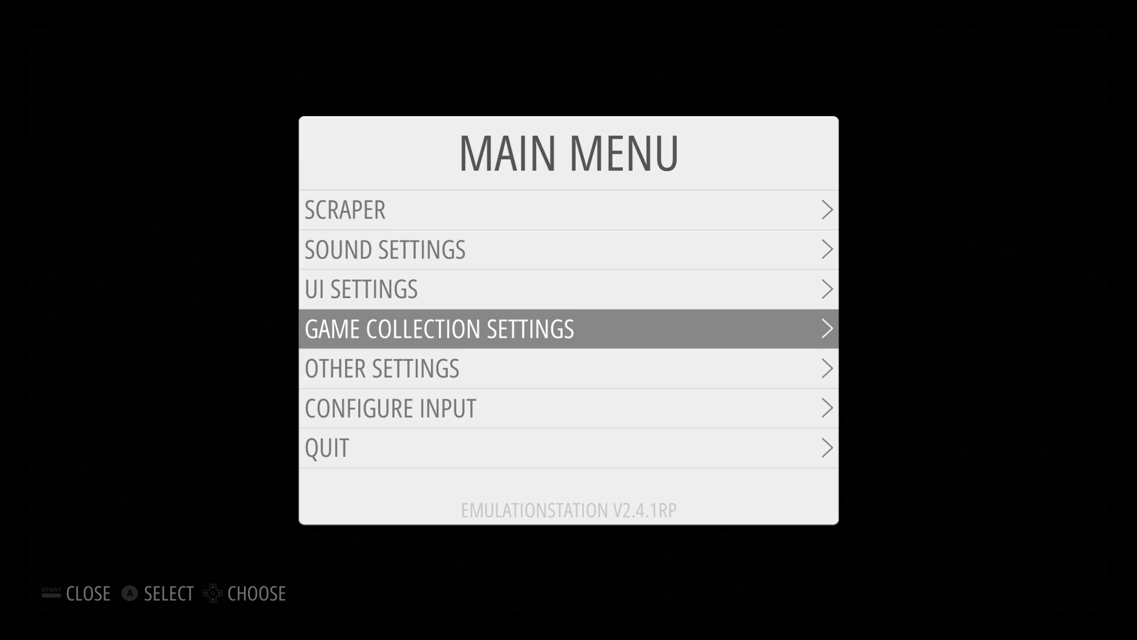
# Step: Open the Last Played collection, browse its games to BURGERTIME, and leave it
pyautogui.press('Escape')
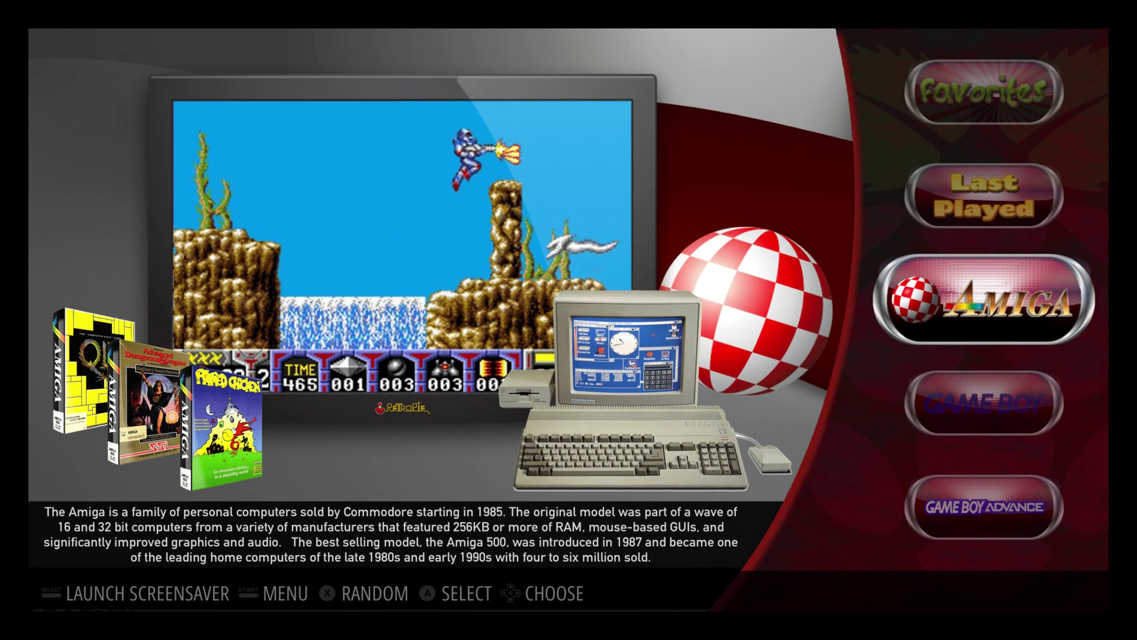
pyautogui.press('Up')
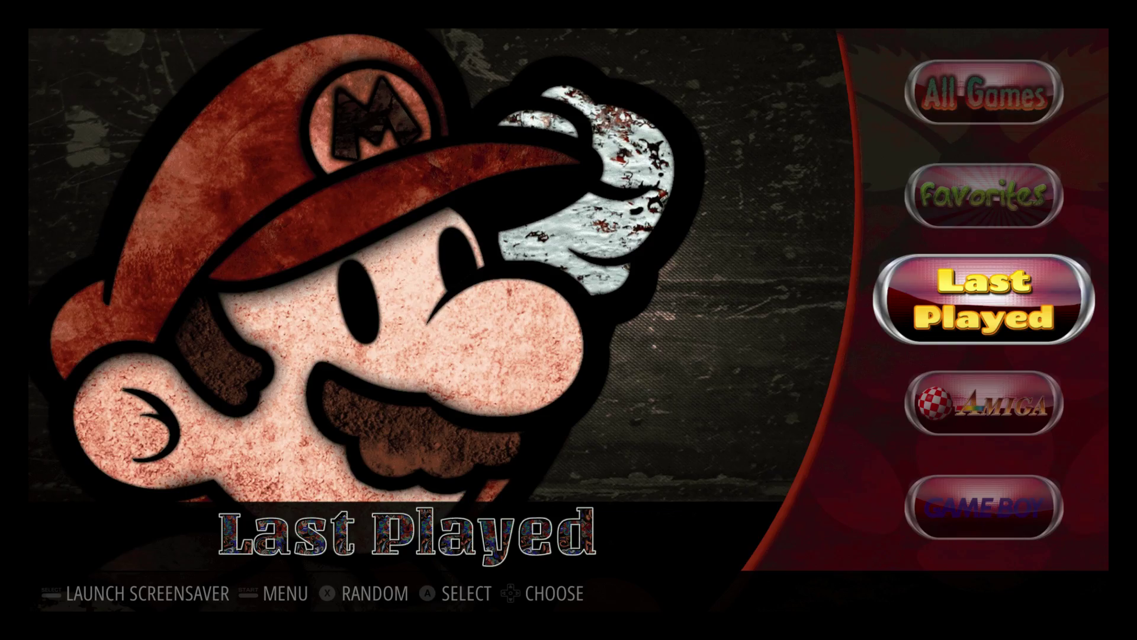
pyautogui.press('Return')
pyautogui.press('Down')
pyautogui.press('Down')
pyautogui.press('Down')
pyautogui.press('Down')
pyautogui.press('Down')
pyautogui.press('Down')
pyautogui.press('Down')
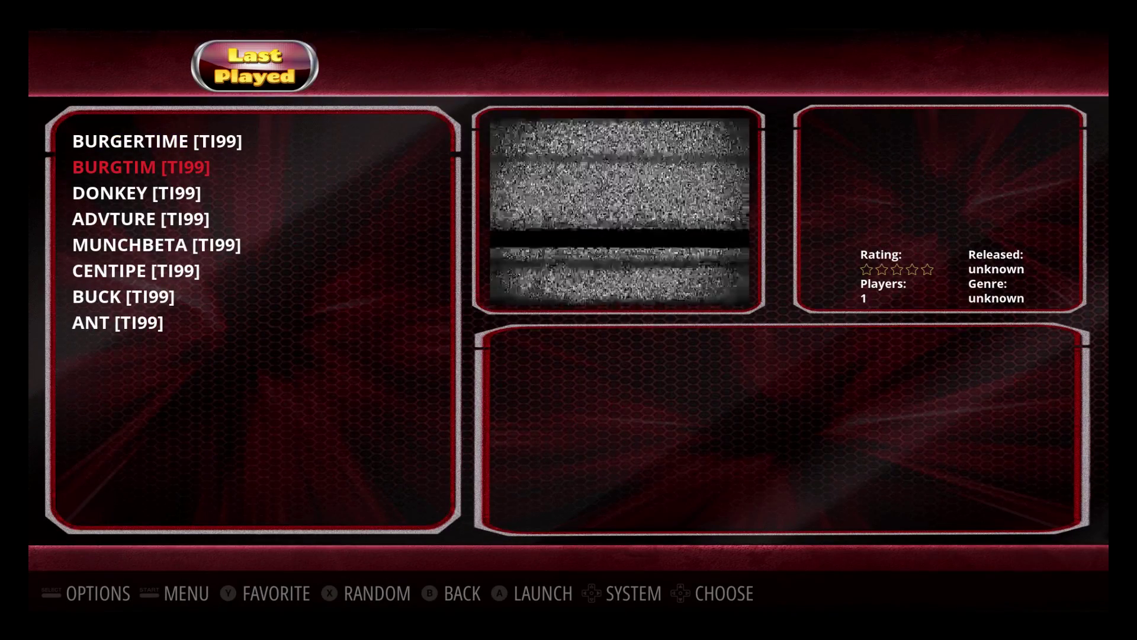
pyautogui.press('Up')
pyautogui.press('Up')
pyautogui.press('Up')
pyautogui.press('Up')
pyautogui.press('Up')
pyautogui.press('Up')
pyautogui.press('Up')
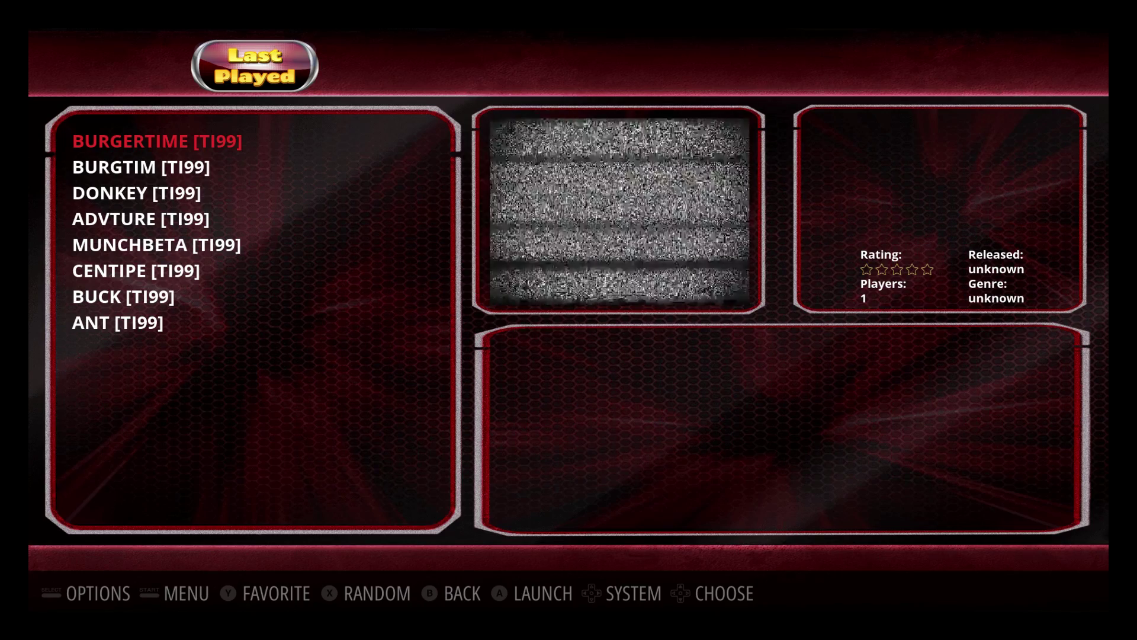
pyautogui.press('Escape')
# Step: Open the empty Favorites collection and leave it
pyautogui.press('Up')
pyautogui.press('Return')
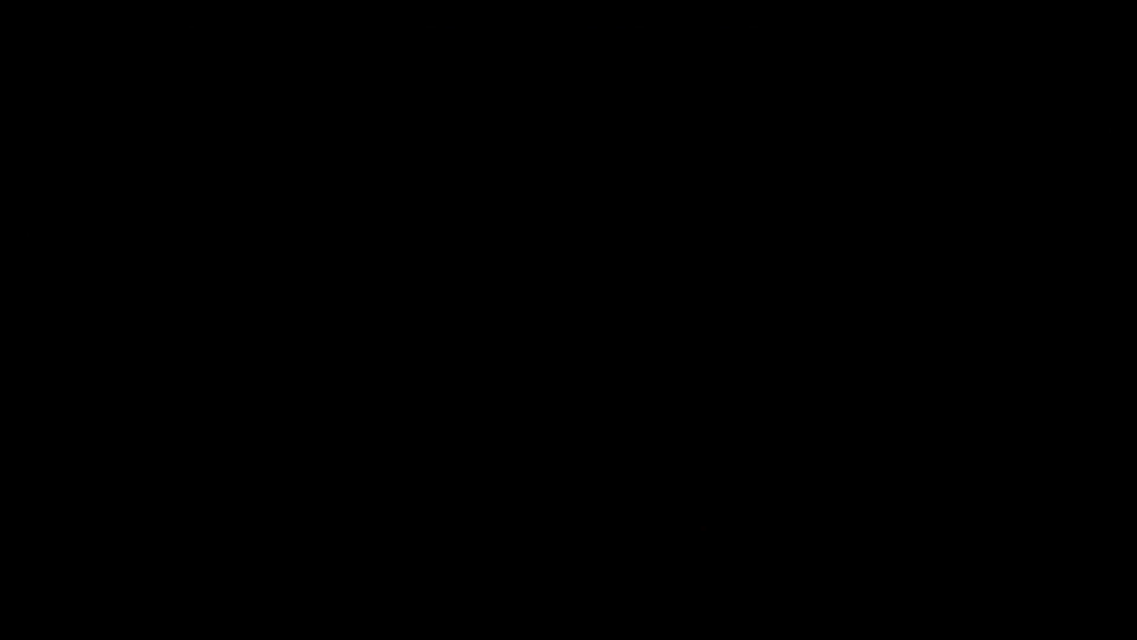
pyautogui.press('Escape')
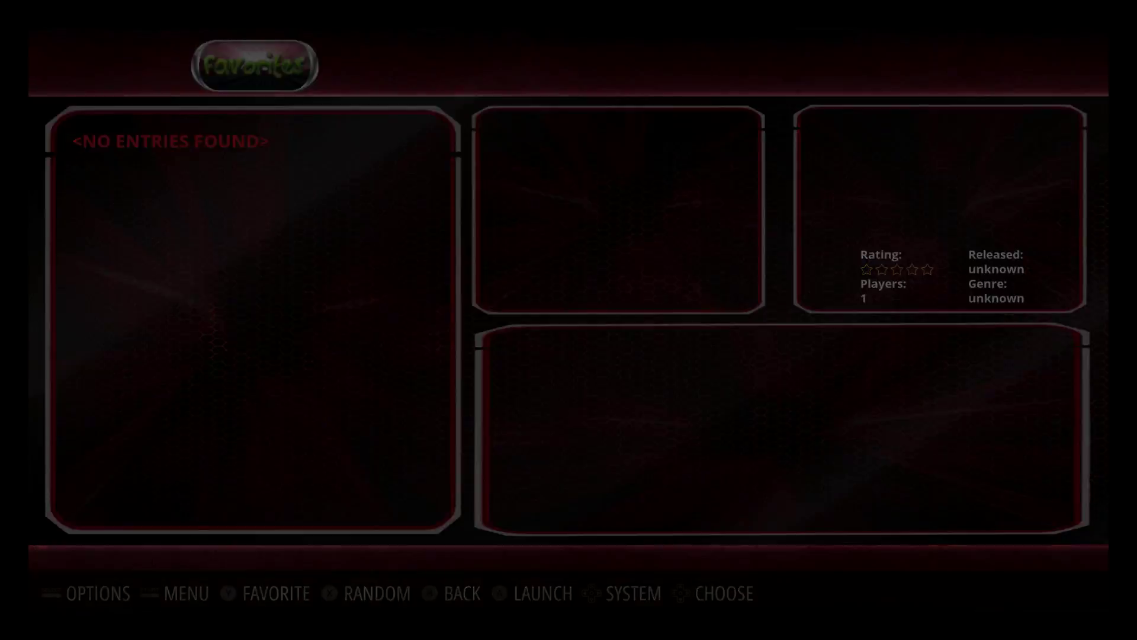
# Step: Browse the All Games collection, then move down to Neo Geo and open its game list
pyautogui.press('Up')
pyautogui.press('Return')
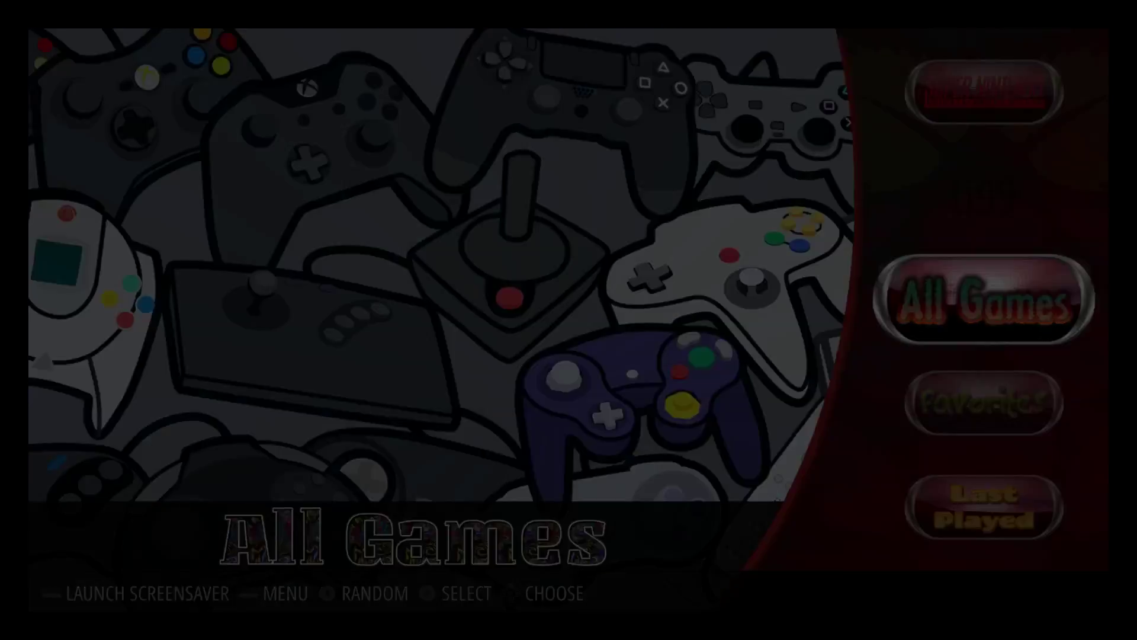
pyautogui.press('Down')
pyautogui.press('Down')
pyautogui.press('Down')
pyautogui.press('Down')
pyautogui.press('Down')
pyautogui.press('Down')
pyautogui.press('Down')
pyautogui.press('Down')
pyautogui.press('Down')
pyautogui.press('Down')
pyautogui.press('Down')
pyautogui.press('Down')
pyautogui.press('Down')
pyautogui.press('Down')
pyautogui.press('Down')
pyautogui.press('Down')
pyautogui.press('Down')
pyautogui.press('Down')
pyautogui.press('Down')
pyautogui.press('Down')
pyautogui.press('Down')
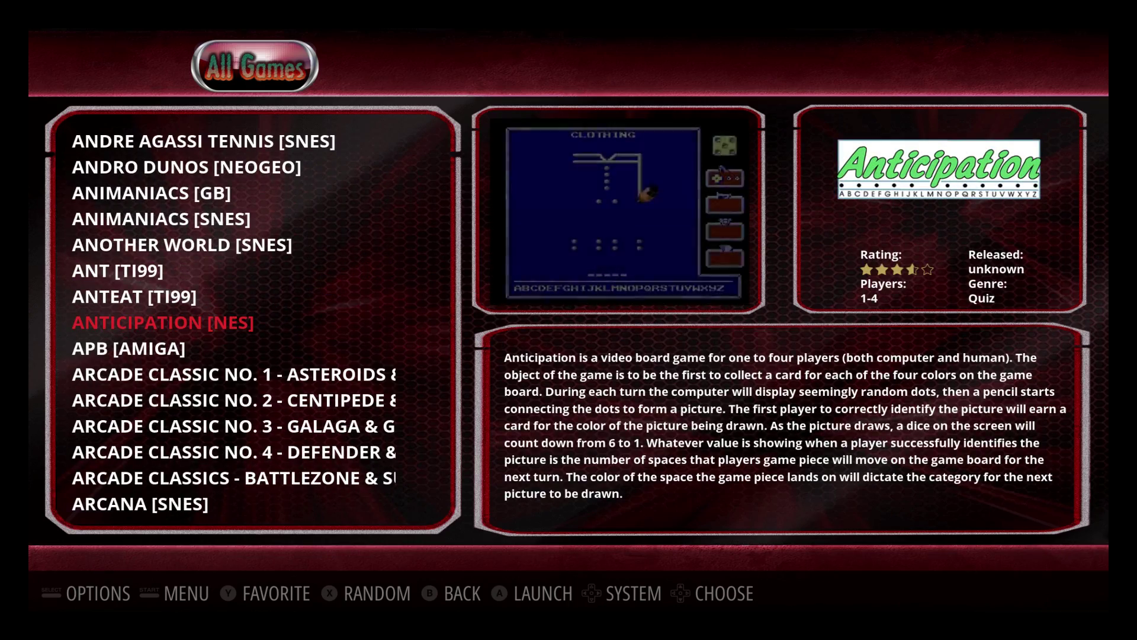
pyautogui.press('Escape')
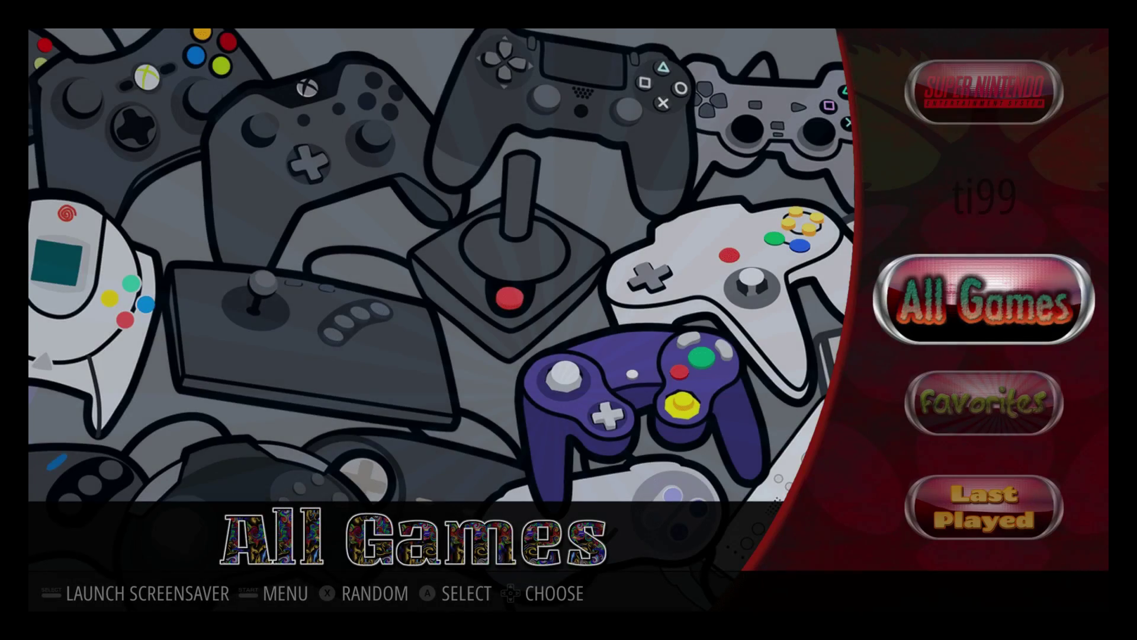
pyautogui.press('Down')
pyautogui.press('Down')
pyautogui.press('Down')
pyautogui.press('Down')
pyautogui.press('Down')
pyautogui.press('Down')
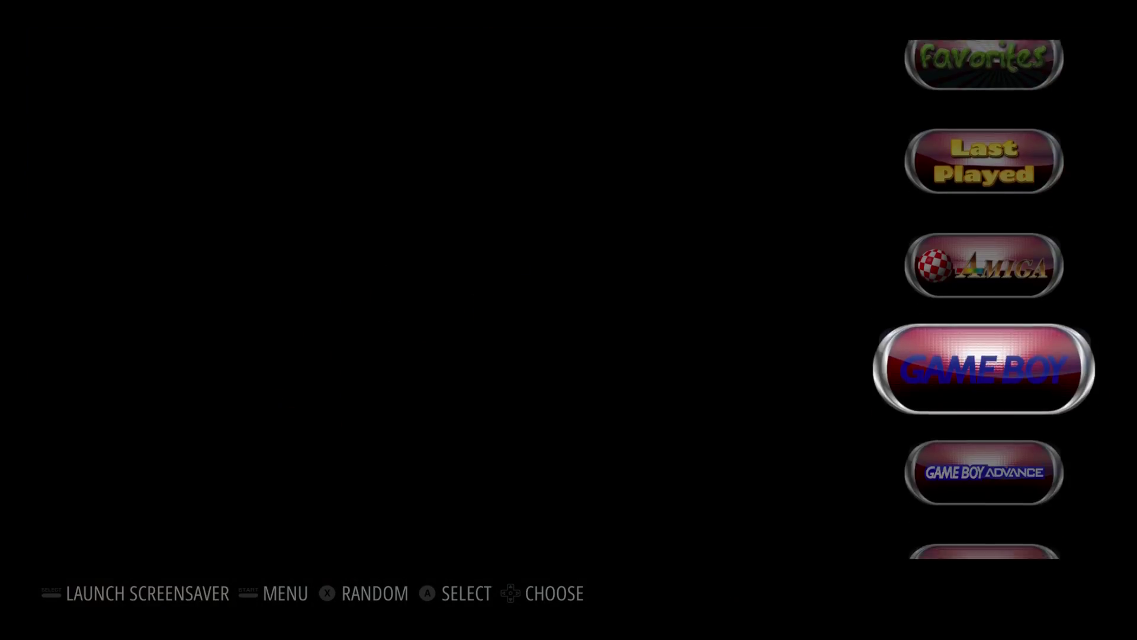
pyautogui.press('Return')
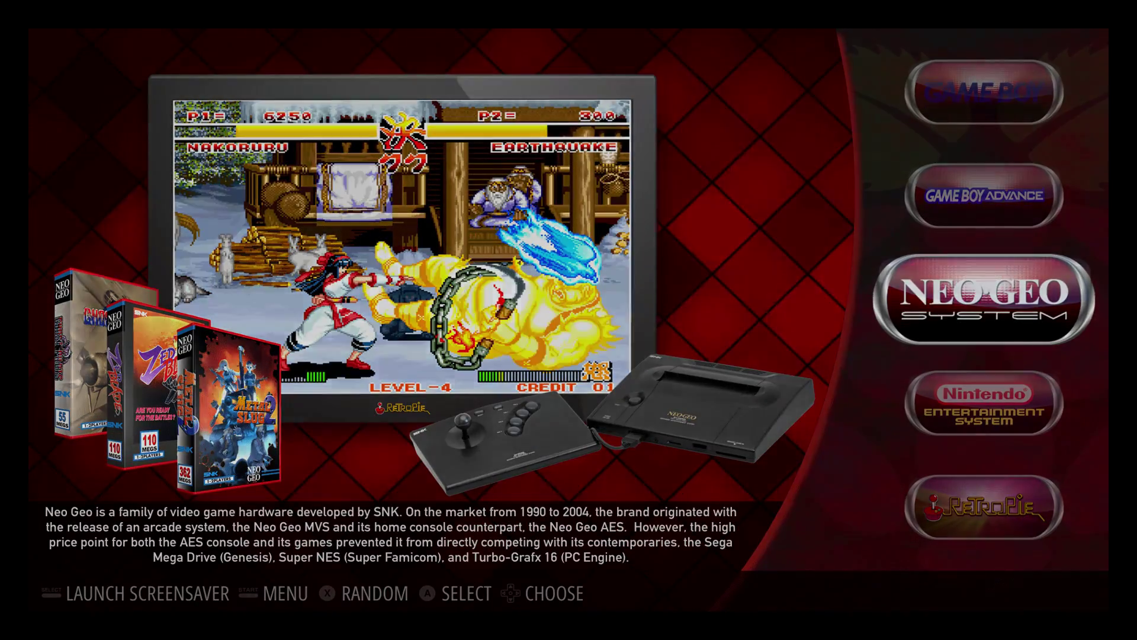
# Step: Favorite Blazing Star in the Neo Geo list, then open the Favorites collection showing it
pyautogui.press('Down')
pyautogui.press('Down')
pyautogui.press('Down')
pyautogui.press('Down')
pyautogui.press('Down')
pyautogui.press('Down')
pyautogui.press('Down')
pyautogui.press('Down')
pyautogui.press('Down')
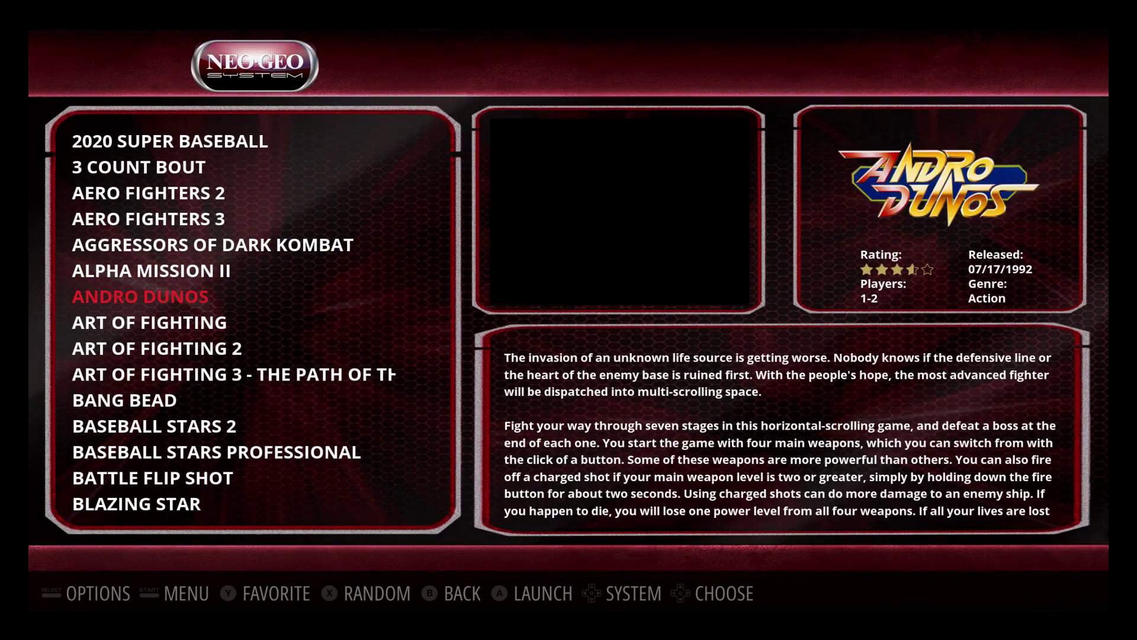
pyautogui.press('Down')
pyautogui.press('Up')
pyautogui.press('Down')
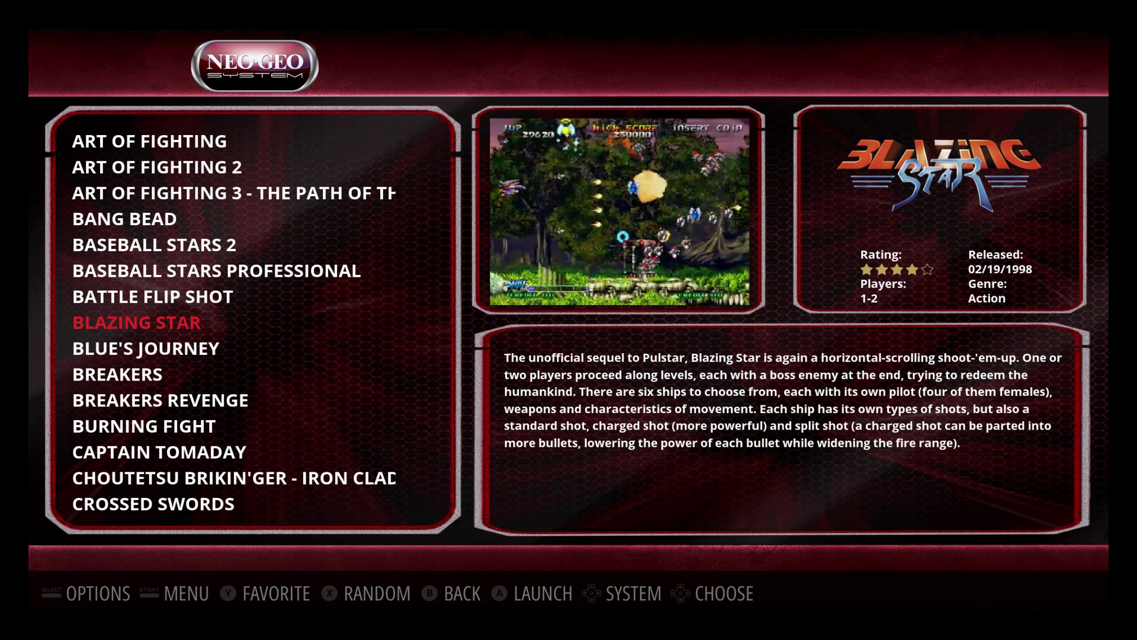
pyautogui.press('y')
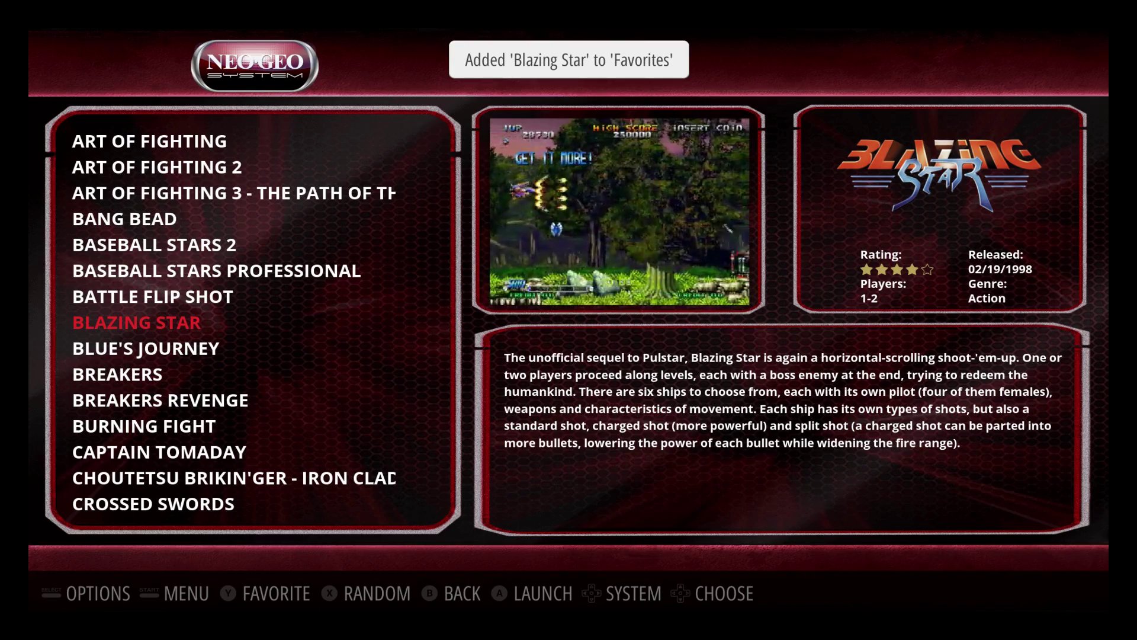
pyautogui.press('Escape')
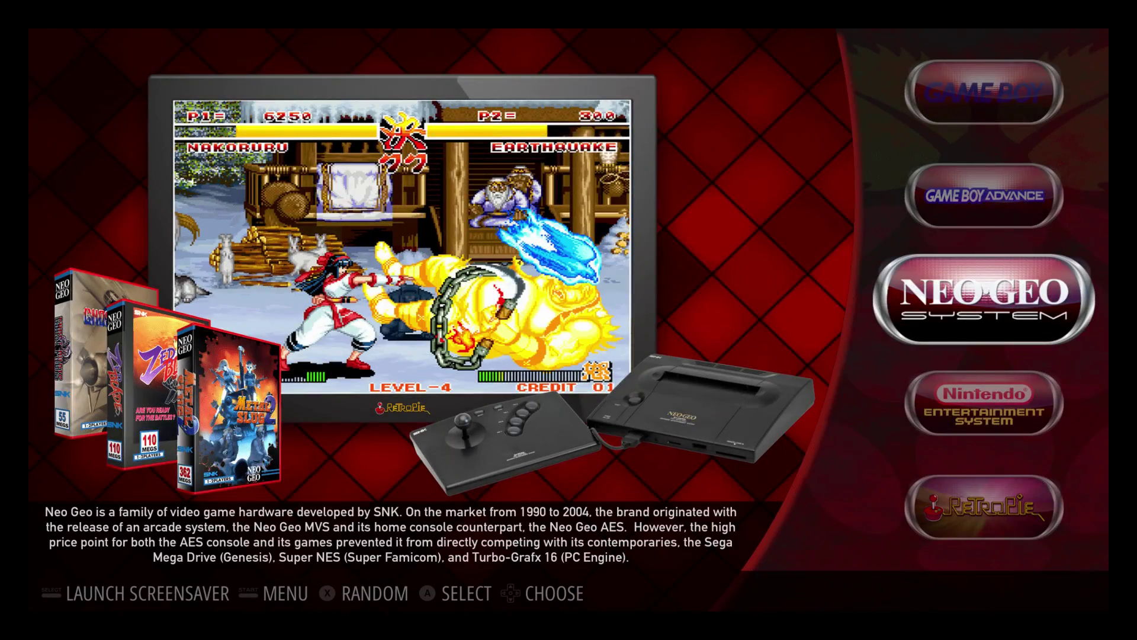
pyautogui.press('Up')
pyautogui.press('Up')
pyautogui.press('Up')
pyautogui.press('Up')
pyautogui.press('Up')
pyautogui.press('Return')
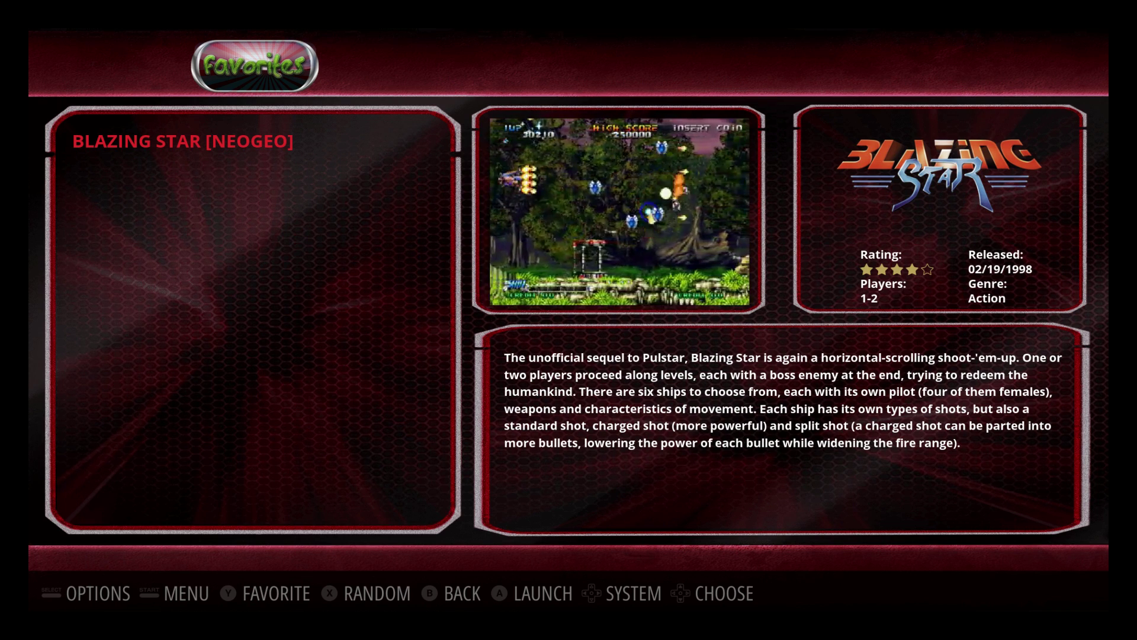
# Step: Exit Favorites, briefly open the ti99 game list, then scroll to Super Nintendo and 32X
pyautogui.press('Escape')
pyautogui.press('Up')
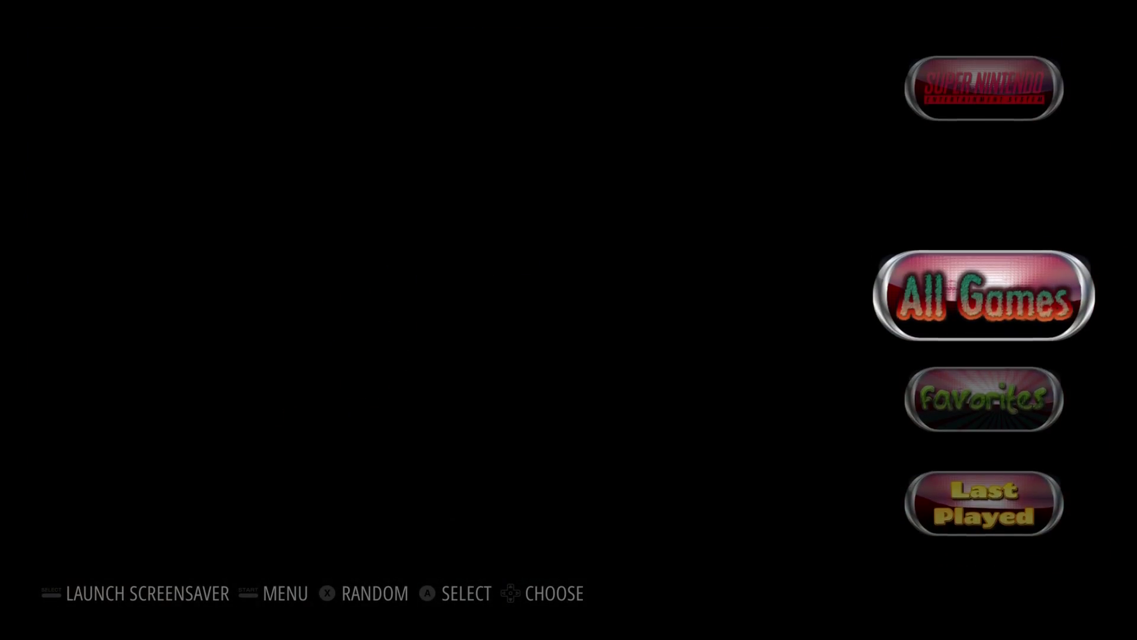
pyautogui.press('Up')
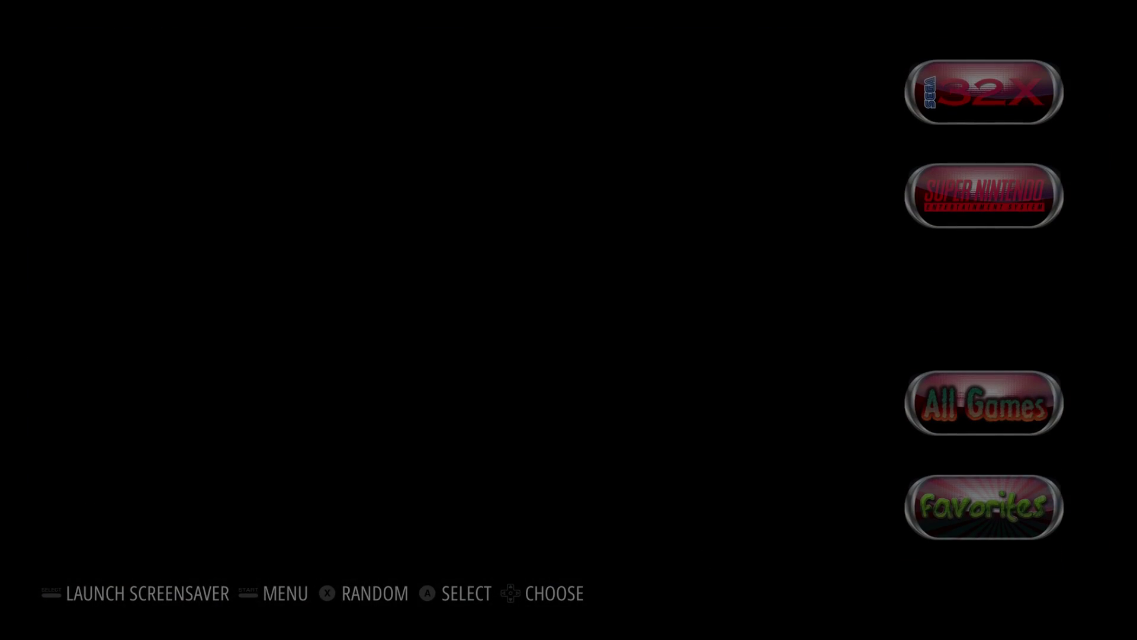
pyautogui.press('Return')
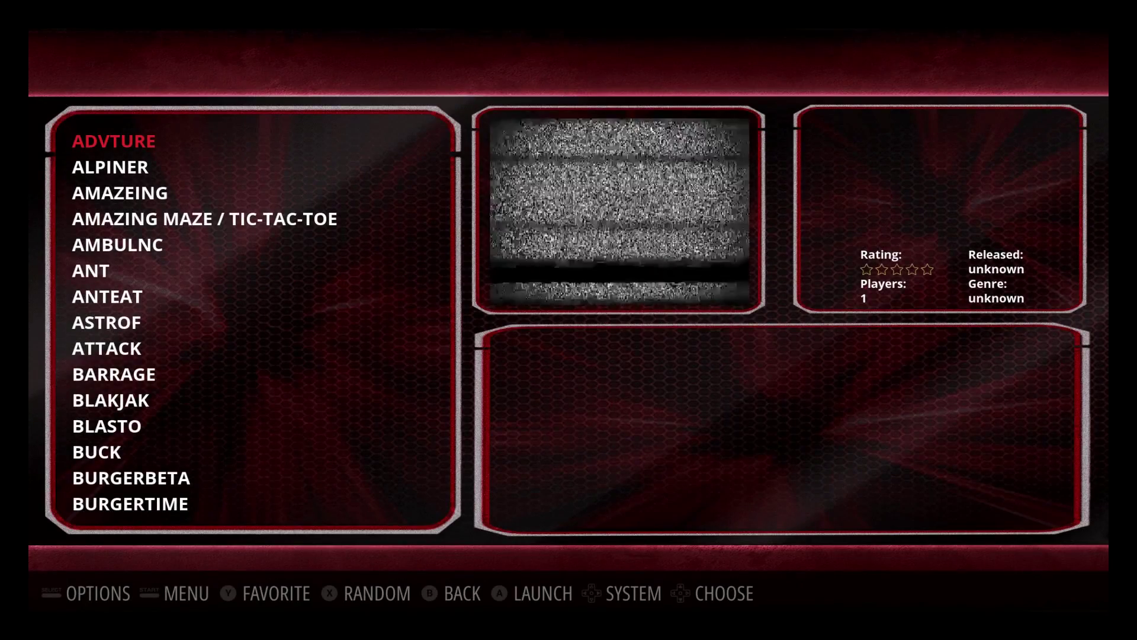
pyautogui.press('Escape')
pyautogui.press('Up')
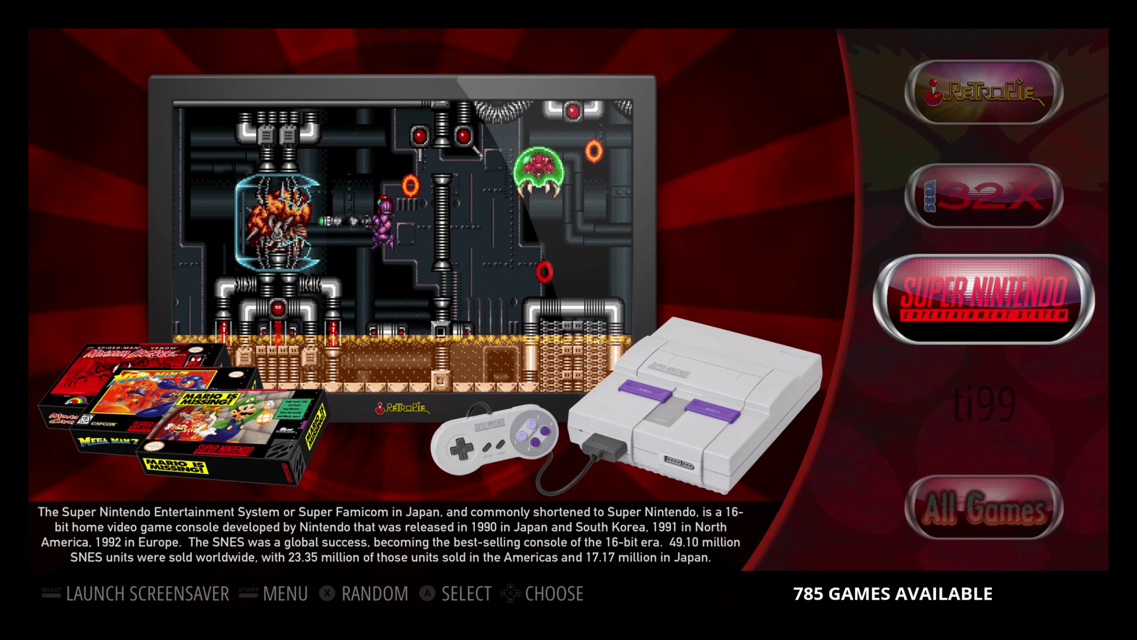
pyautogui.press('Up')
pyautogui.press('Up')
pyautogui.press('Up')
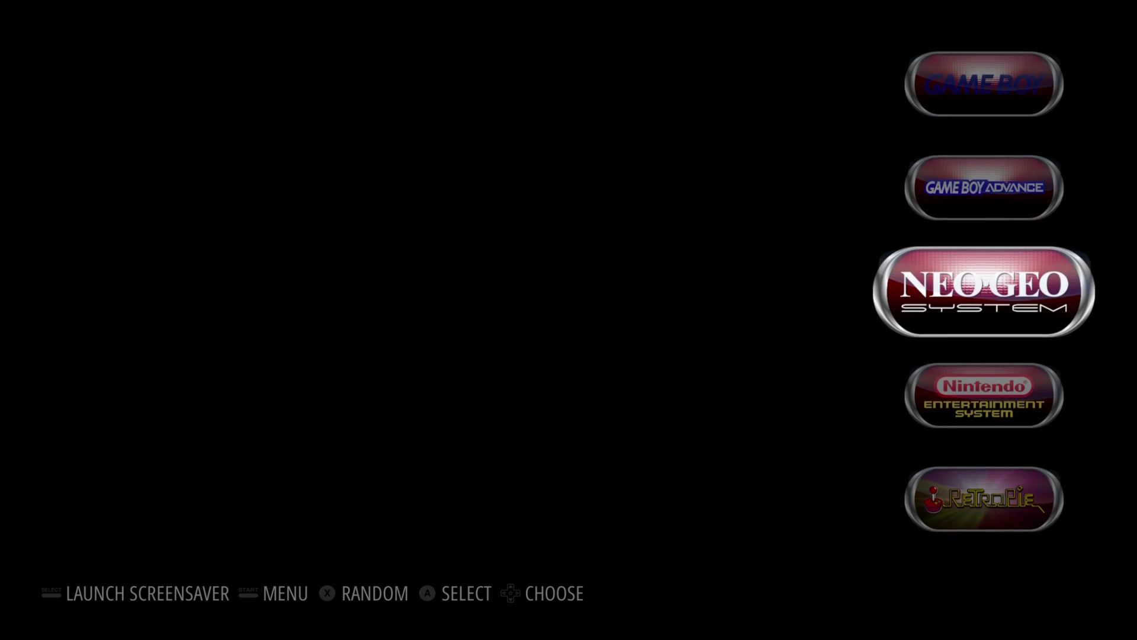